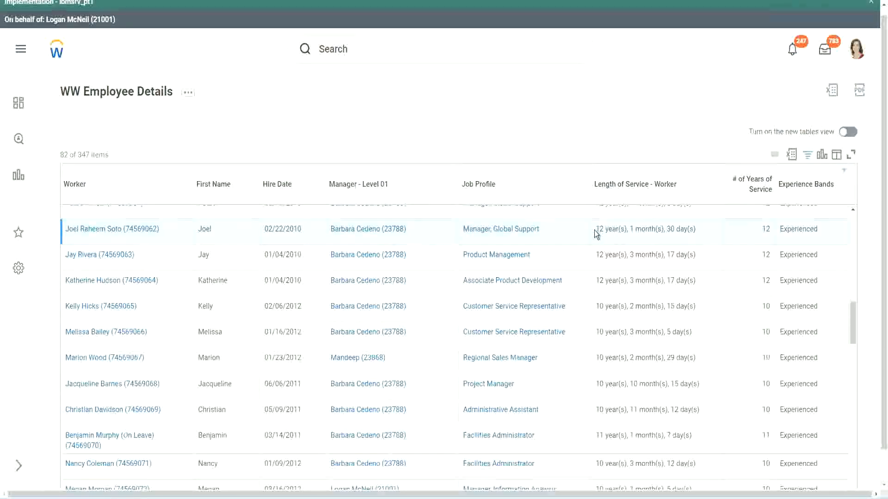
# Compare the Length of Service text with # of Years of Service for several workers in the WW Employee Details report
pyautogui.moveTo(595, 230); pyautogui.dragTo(680, 229)
pyautogui.click(745, 241)
pyautogui.doubleClick(744, 240)
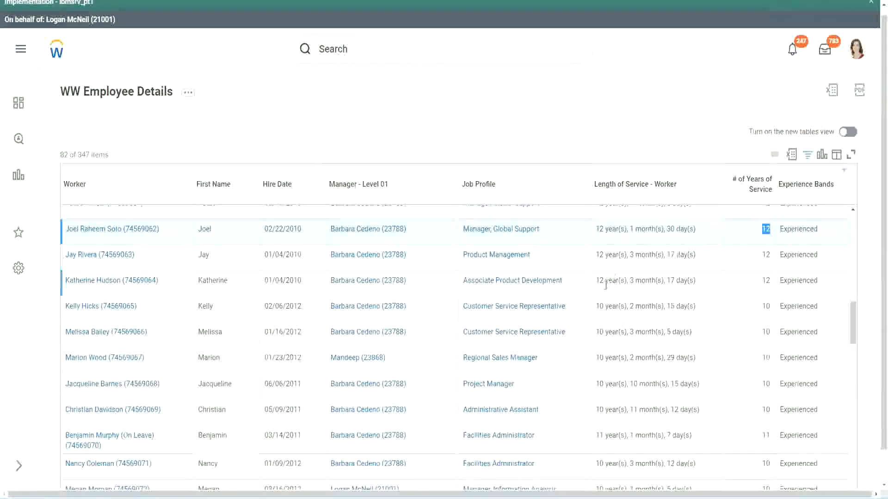
pyautogui.click(609, 410)
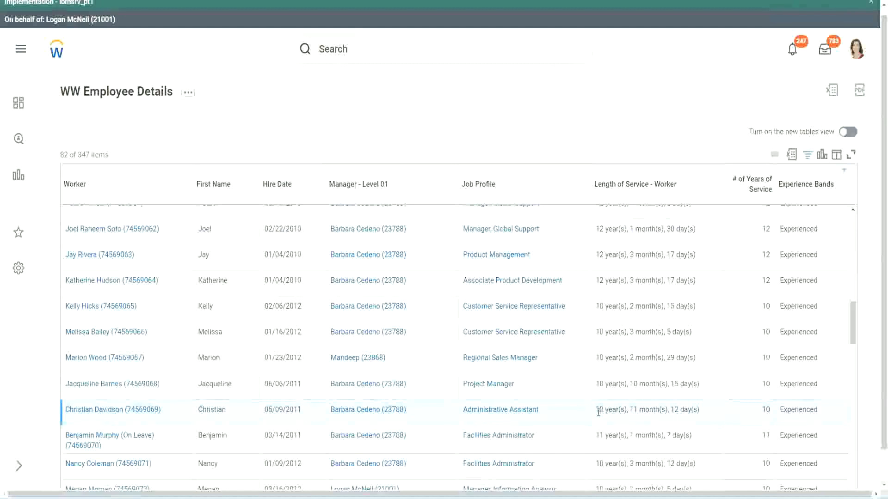
pyautogui.doubleClick(634, 409)
pyautogui.moveTo(674, 409); pyautogui.dragTo(679, 410)
pyautogui.click(689, 409)
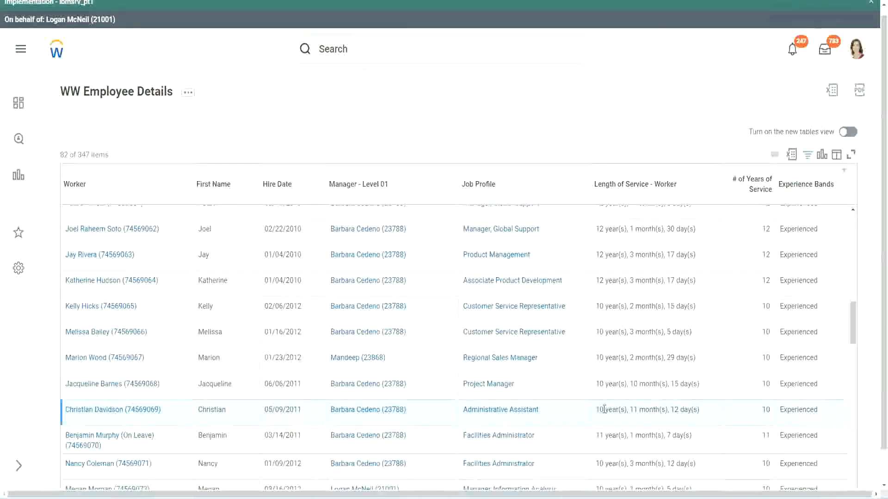
pyautogui.doubleClick(764, 411)
pyautogui.click(764, 292)
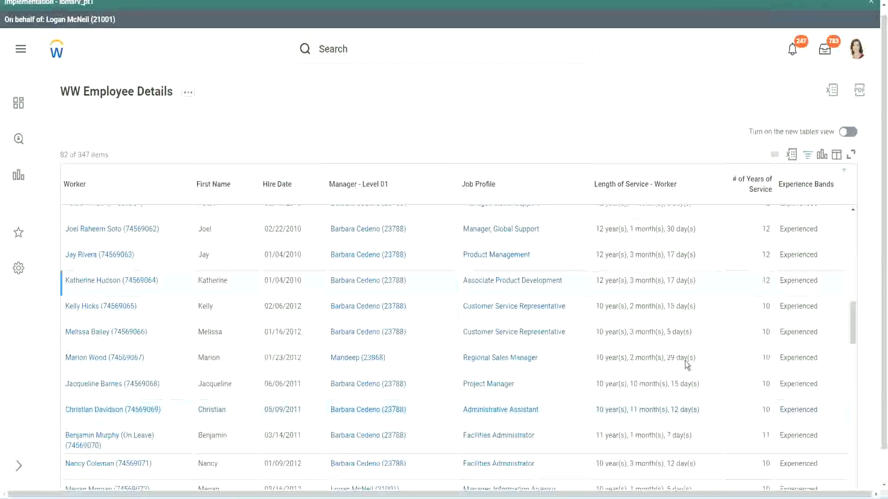
pyautogui.doubleClick(599, 409)
pyautogui.click(671, 407)
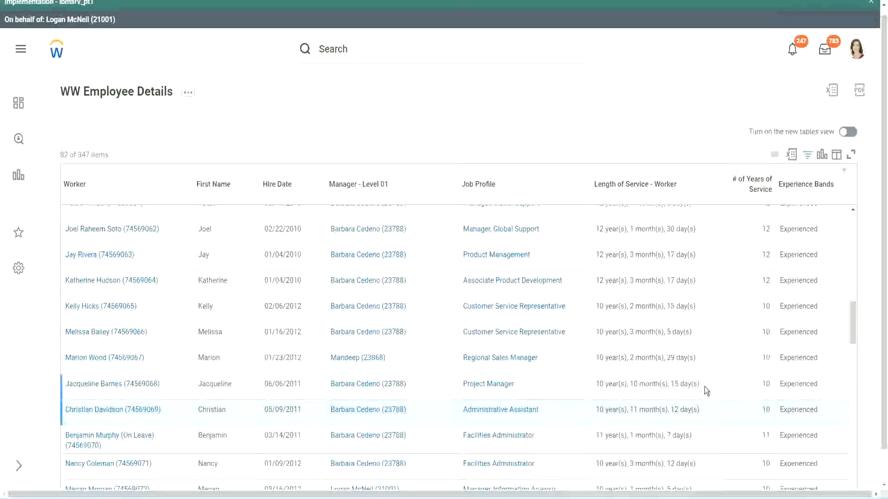
pyautogui.doubleClick(767, 230)
pyautogui.moveTo(596, 231); pyautogui.dragTo(707, 225)
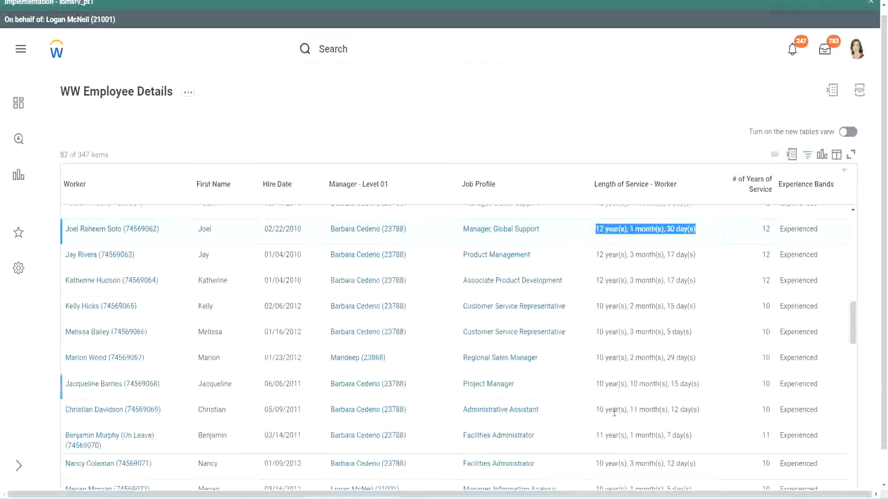
pyautogui.click(689, 409)
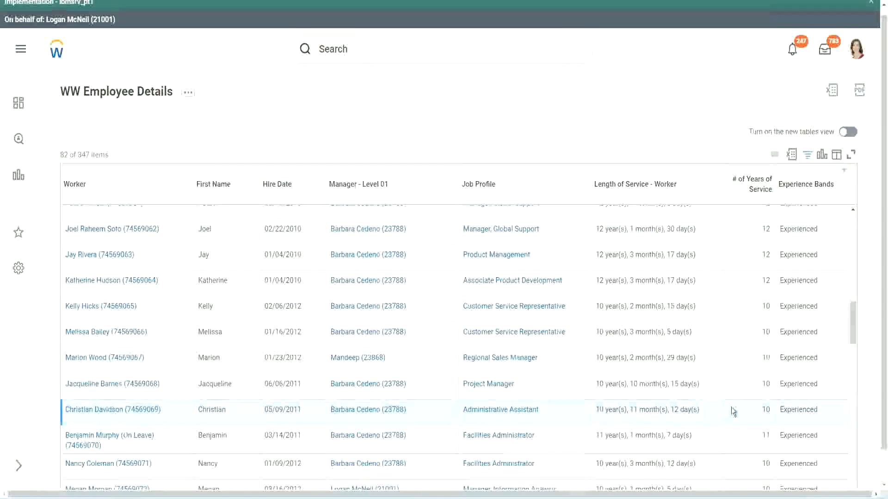
pyautogui.doubleClick(764, 409)
pyautogui.click(733, 412)
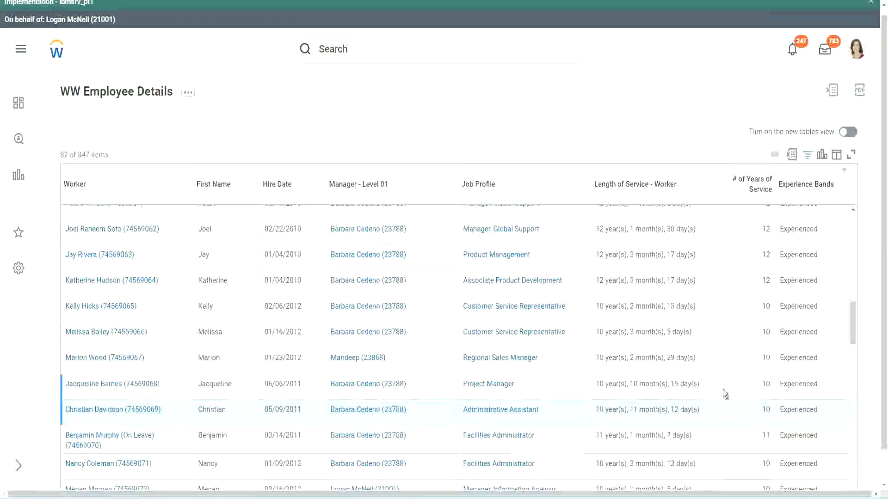
# Examine the Project Manager row's years of service against the years and months in its Length of Service
pyautogui.doubleClick(760, 384)
pyautogui.click(611, 385)
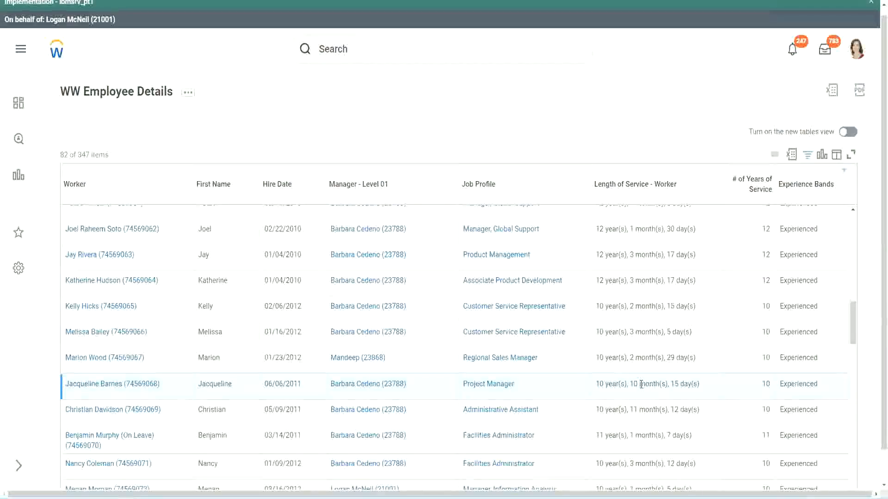
pyautogui.moveTo(641, 384); pyautogui.dragTo(630, 385)
pyautogui.moveTo(663, 385); pyautogui.dragTo(651, 385)
pyautogui.click(651, 385)
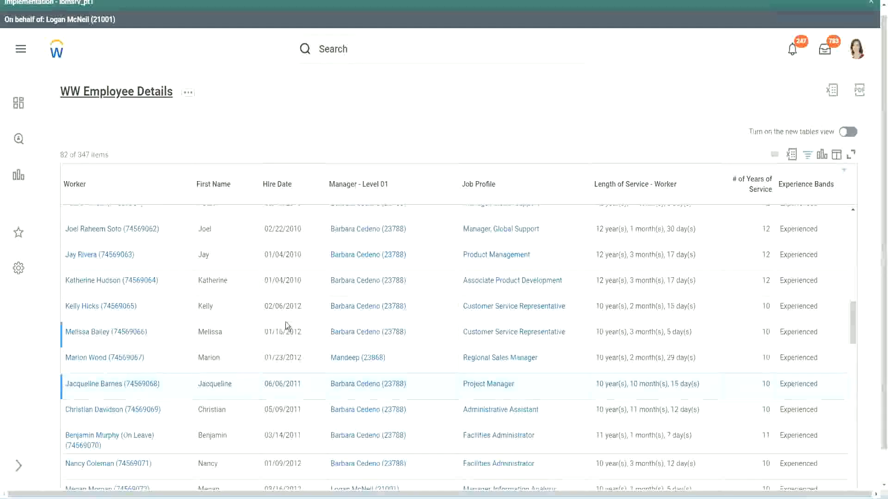
# Open CF-WW-Eval Exp-Derive Experience Bands from Years of Service from the report definition's columns in a new tab and dismiss the Implementation banner
pyautogui.scroll(-5, 287, 322)
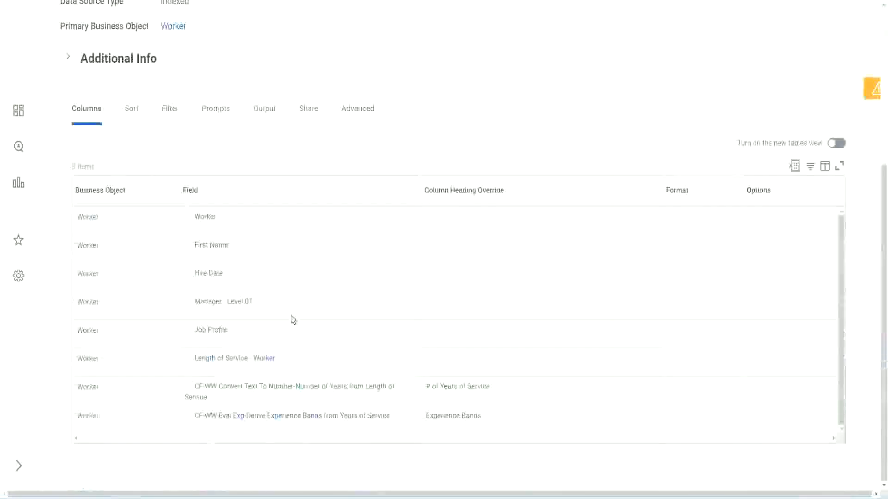
pyautogui.rightClick(242, 421)
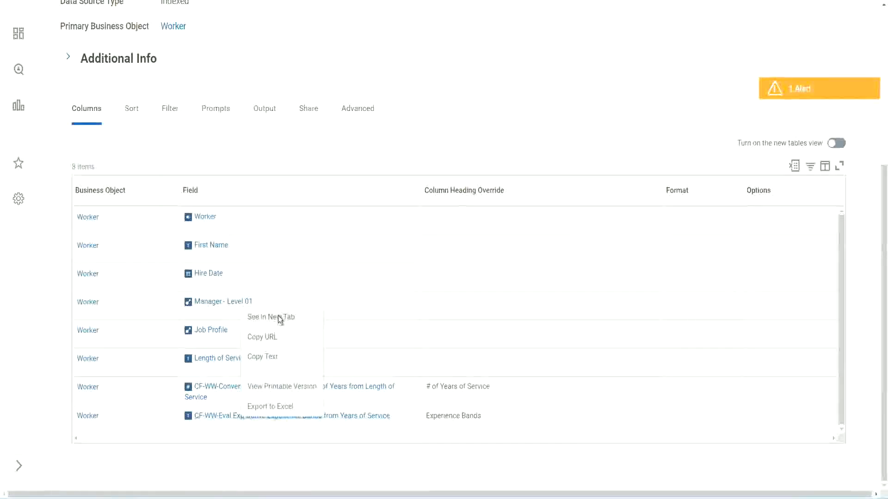
pyautogui.click(279, 317)
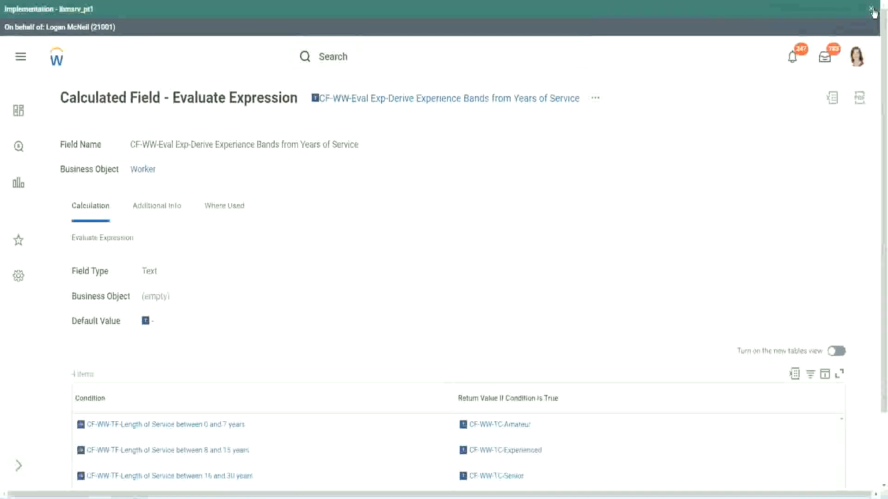
pyautogui.click(872, 9)
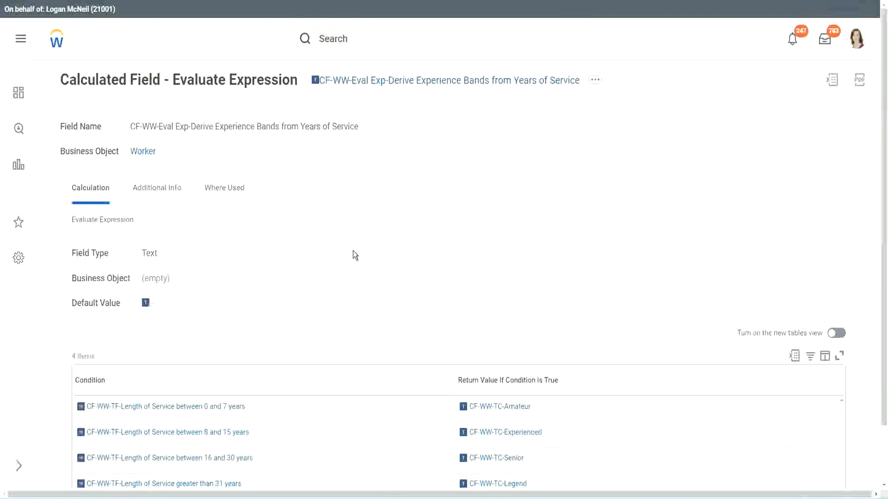
# Copy the name of the calculated field CF-WW-Eval Exp-Derive Experience Bands from Years of Service
pyautogui.scroll(-1, 370, 247)
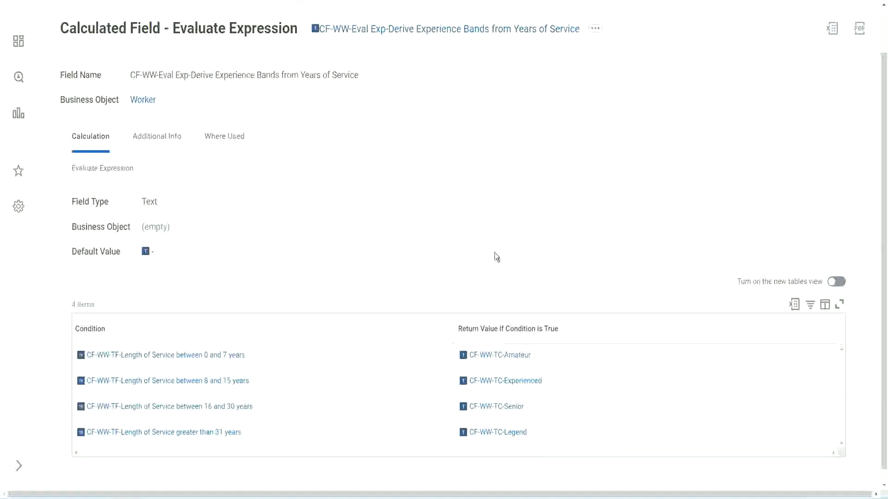
pyautogui.click(402, 327)
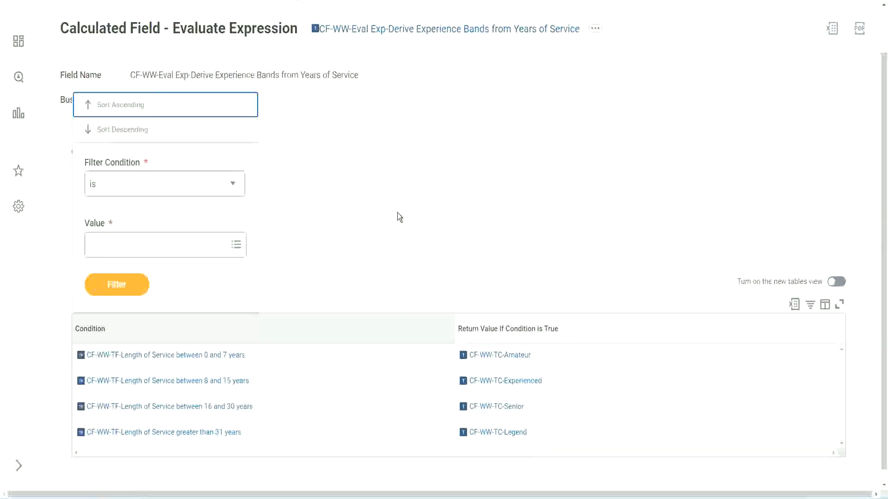
pyautogui.click(397, 213)
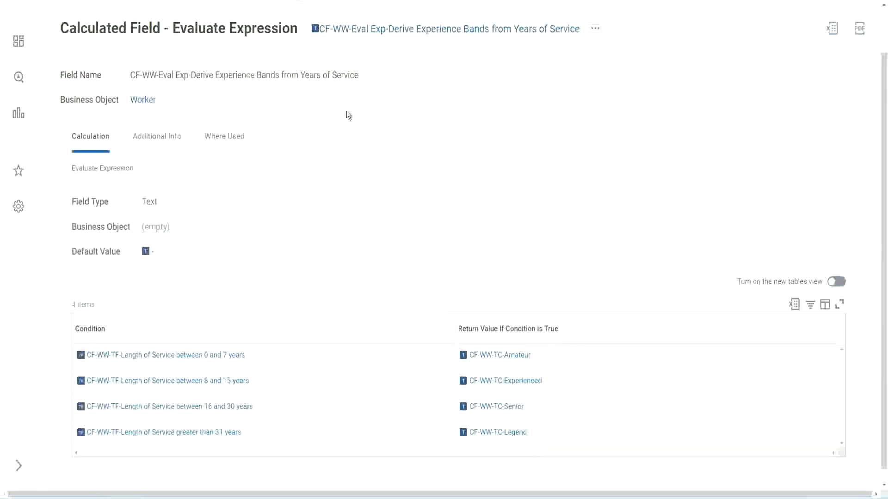
pyautogui.rightClick(390, 35)
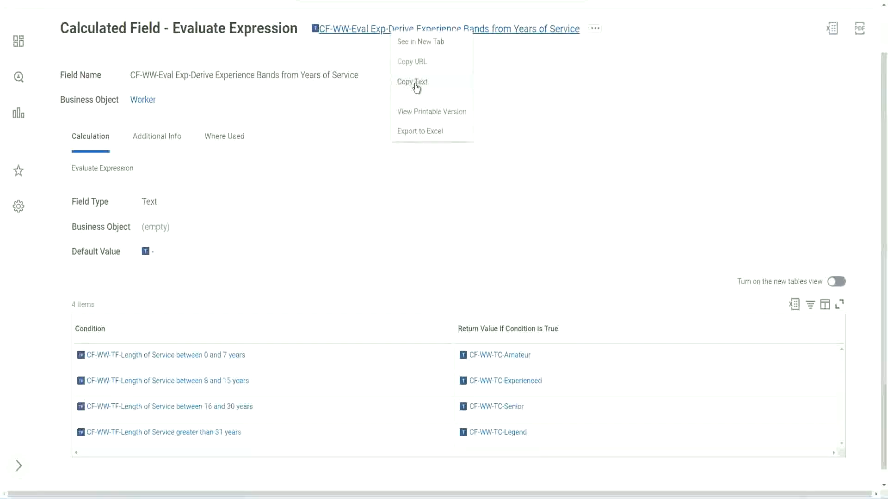
pyautogui.click(417, 85)
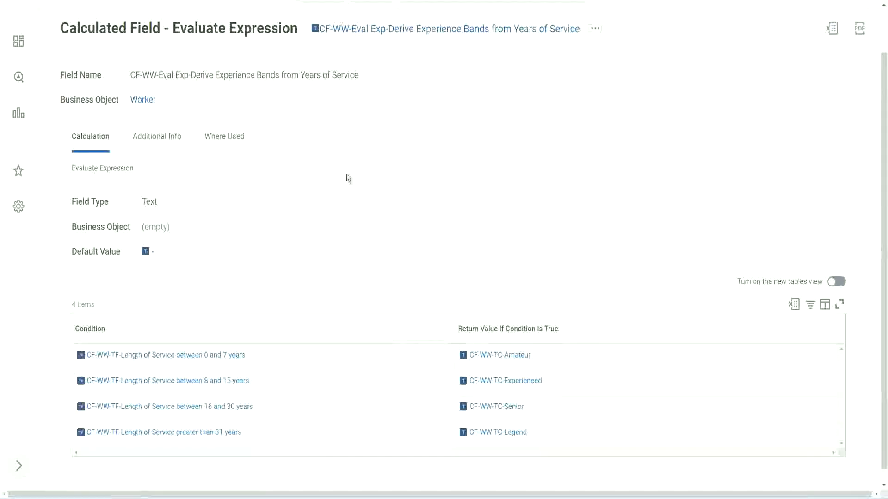
# Return to the WW Employee Details report definition, search for "create cal field" and start the Create Calculated Field task
pyautogui.scroll(1, 346, 181)
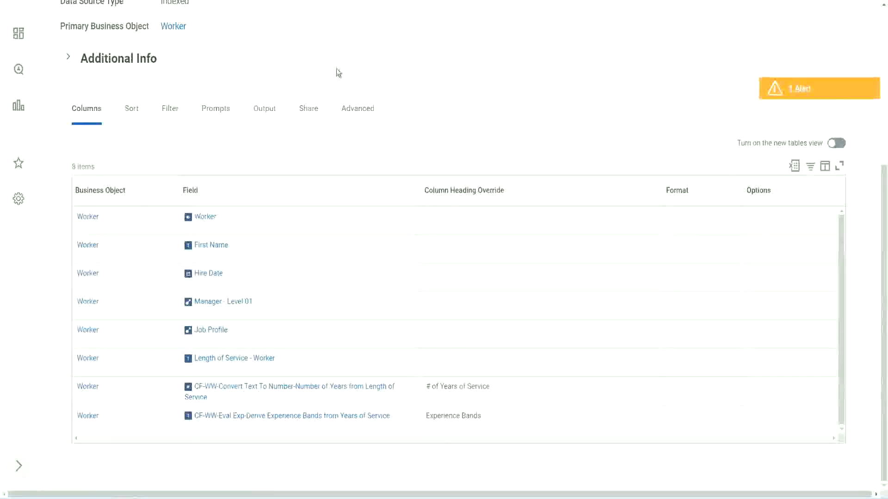
pyautogui.scroll(5, 337, 69)
pyautogui.click(360, 57)
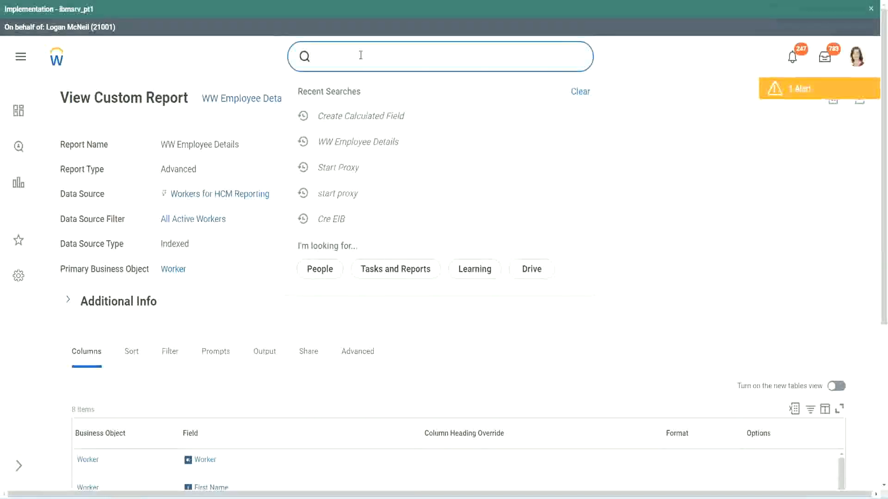
pyautogui.write('create cal field')
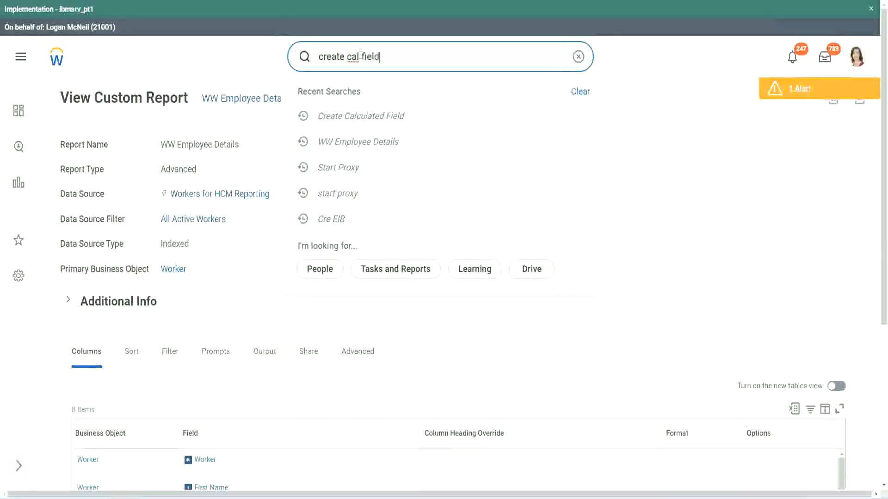
pyautogui.click(371, 95)
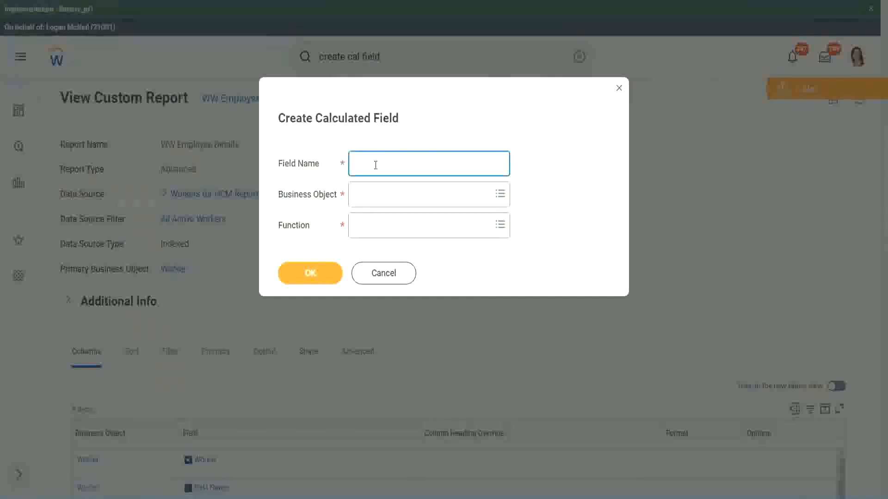
# Paste the copied name as the new field's name and insert "Bands" after "CF-WW-Eval Exp"
pyautogui.hotkey('ctrl', 'v')
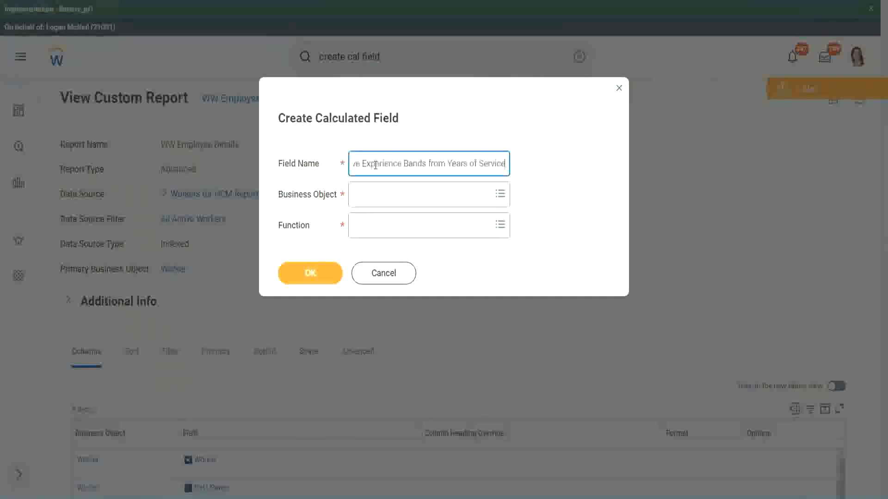
pyautogui.moveTo(398, 164); pyautogui.dragTo(323, 147)
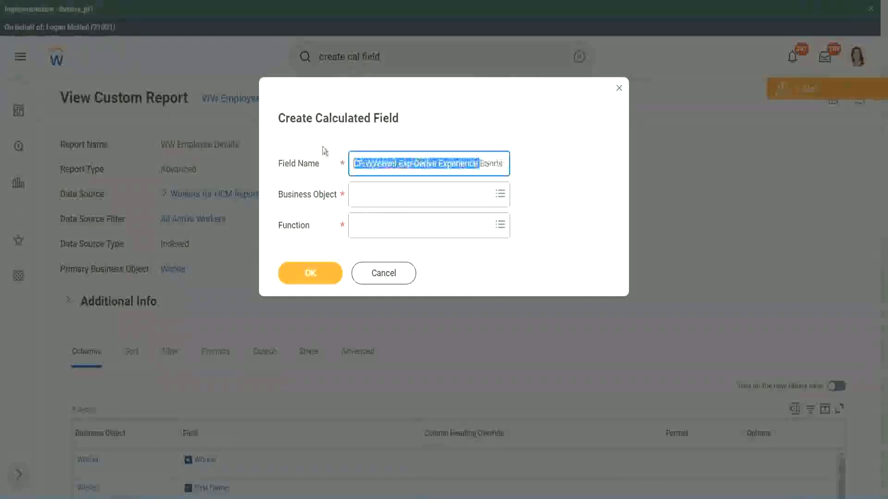
pyautogui.click(392, 160)
pyautogui.doubleClick(405, 164)
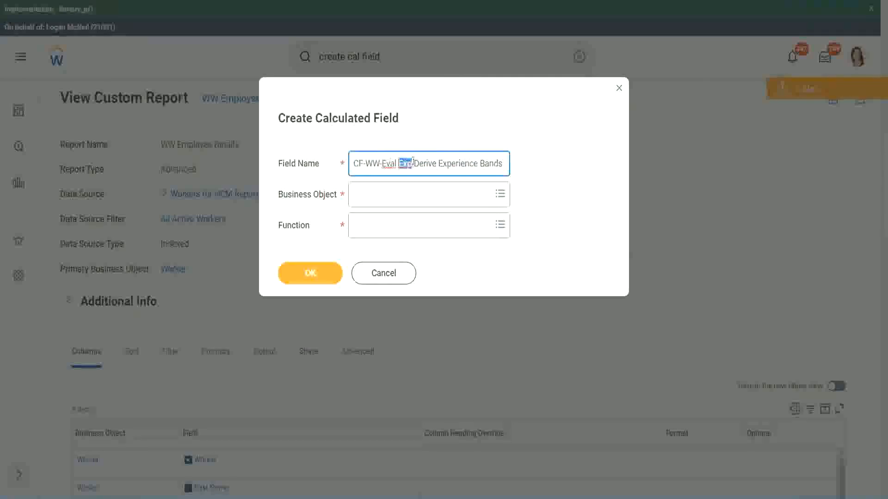
pyautogui.click(411, 163)
pyautogui.write('bands')
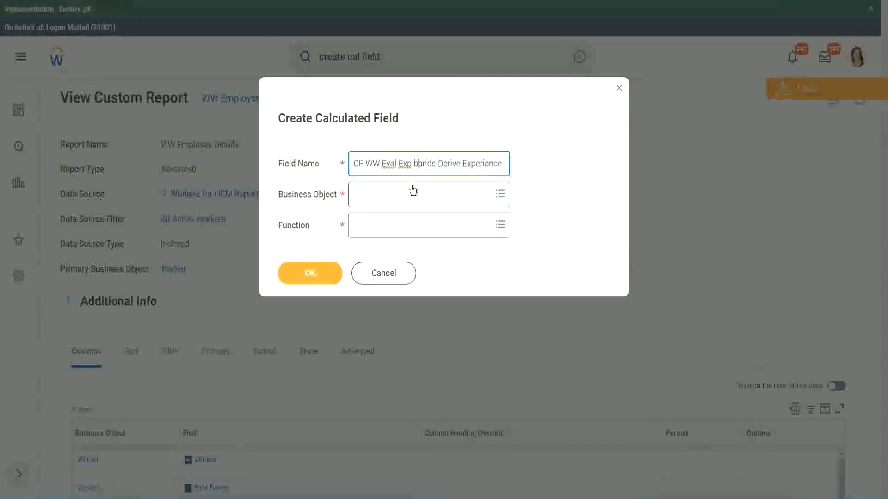
pyautogui.press('Left')
pyautogui.press('Left')
pyautogui.press('Left')
pyautogui.press('Left')
pyautogui.press('BackSpace')
pyautogui.write('B')
pyautogui.press('Right')
pyautogui.press('Right')
pyautogui.press('Right')
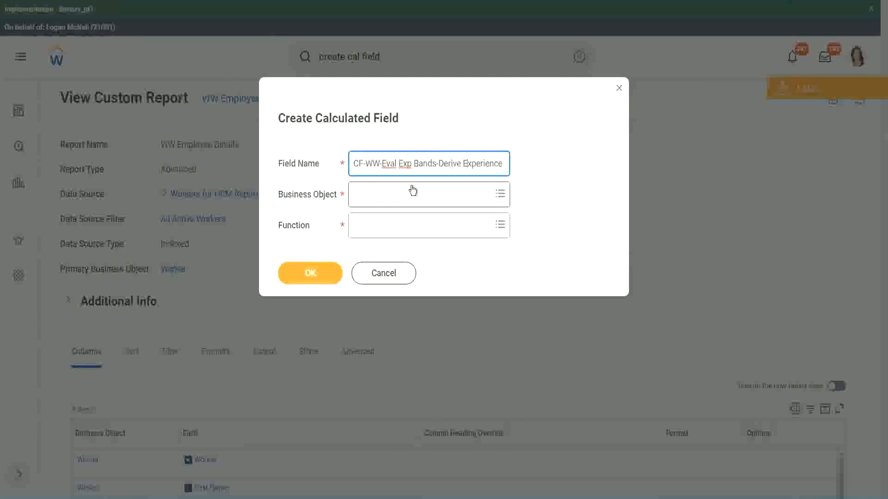
# Replace "Derive" with "Determine" in the field name, making it CF-WW-Eval Exp Bands-Determine Experience Bands from Years of Service
pyautogui.press('End')
pyautogui.write('Bands from Years of')
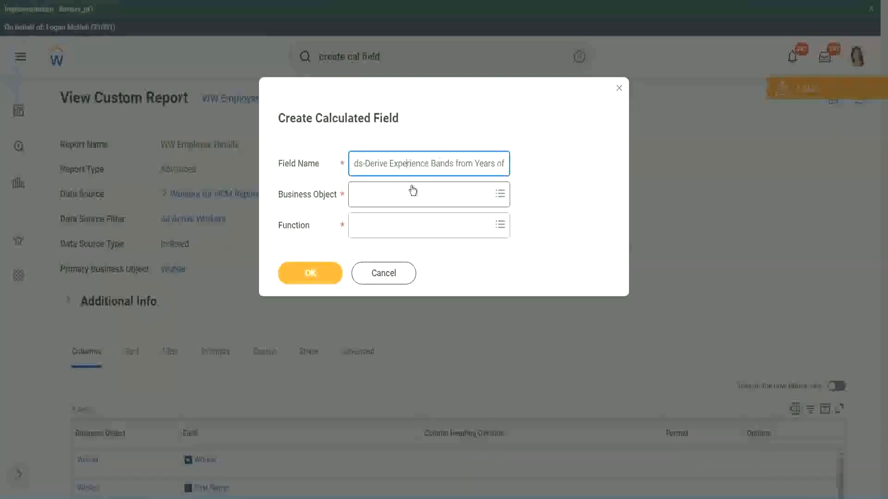
pyautogui.hotkey('ctrl', 'Left')
pyautogui.hotkey('ctrl', 'Left')
pyautogui.hotkey('ctrl', 'Left')
pyautogui.hotkey('ctrl', 'Left')
pyautogui.hotkey('ctrl', 'Left')
pyautogui.hotkey('shift', 'Left')
pyautogui.hotkey('shift', 'Left')
pyautogui.hotkey('shift', 'Left')
pyautogui.hotkey('shift', 'Left')
pyautogui.hotkey('shift', 'Left')
pyautogui.hotkey('shift', 'Left')
pyautogui.write('Determine')
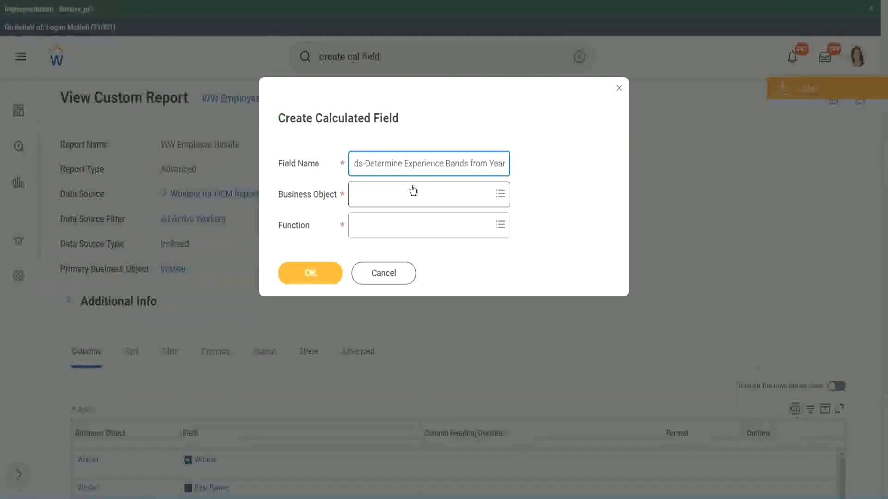
pyautogui.press('End')
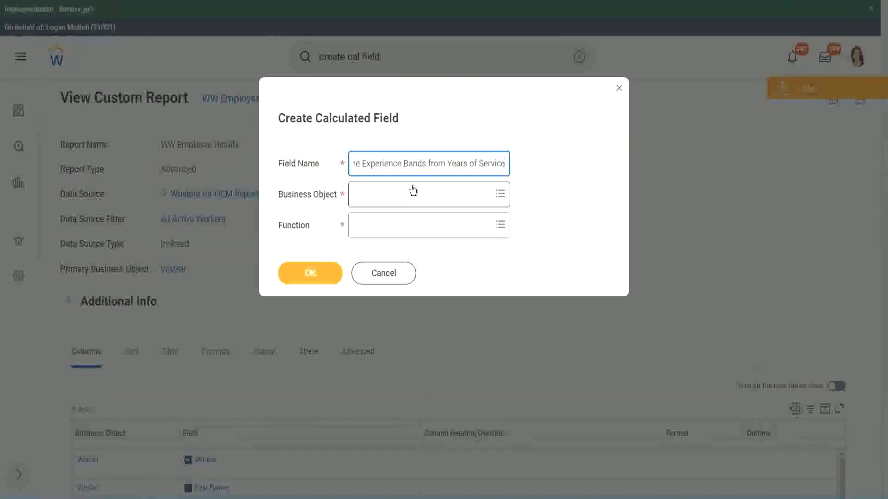
# Set the new calculated field's business object to Worker
pyautogui.click(395, 199)
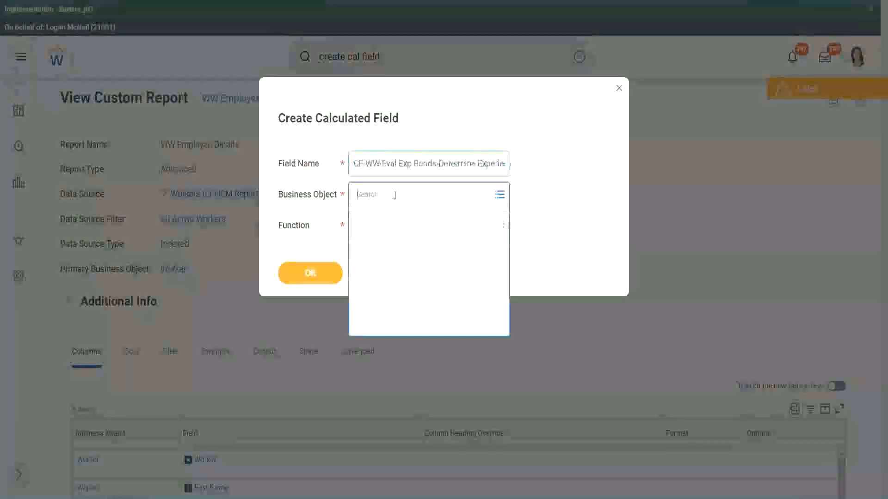
pyautogui.write('worker')
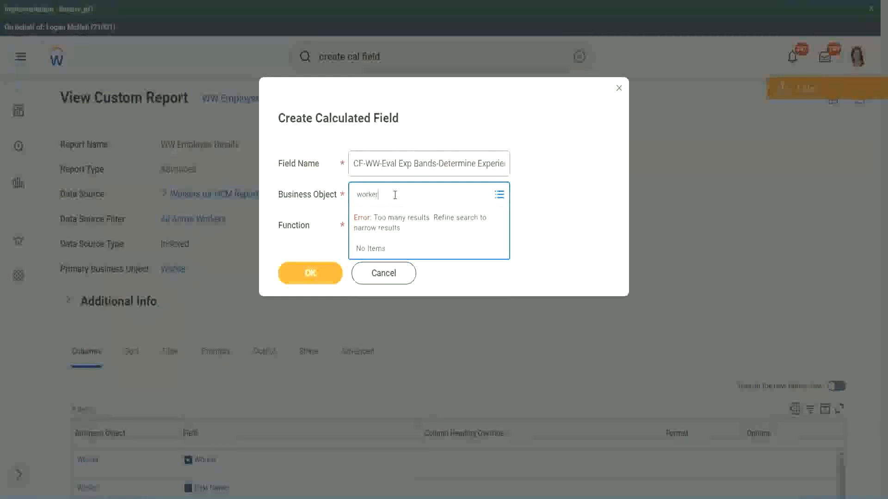
pyautogui.press('Return')
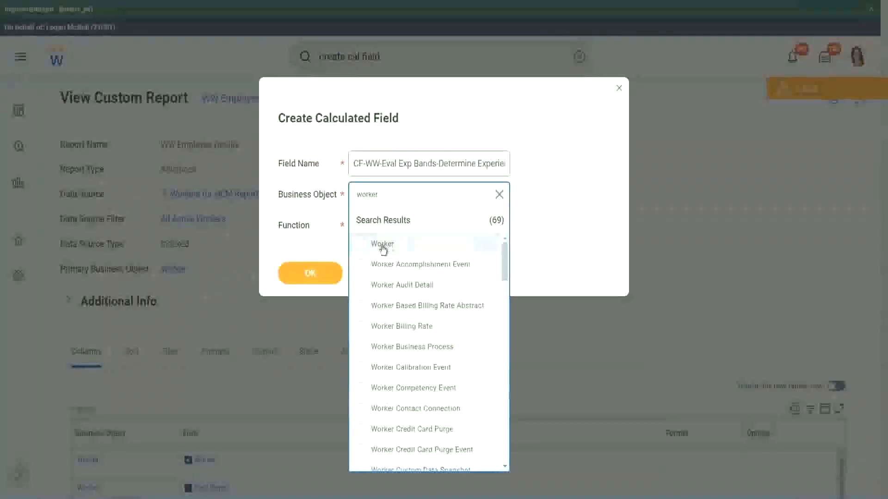
pyautogui.click(385, 246)
# Set the calculated field's function to Evaluate Expression Band
pyautogui.click(376, 225)
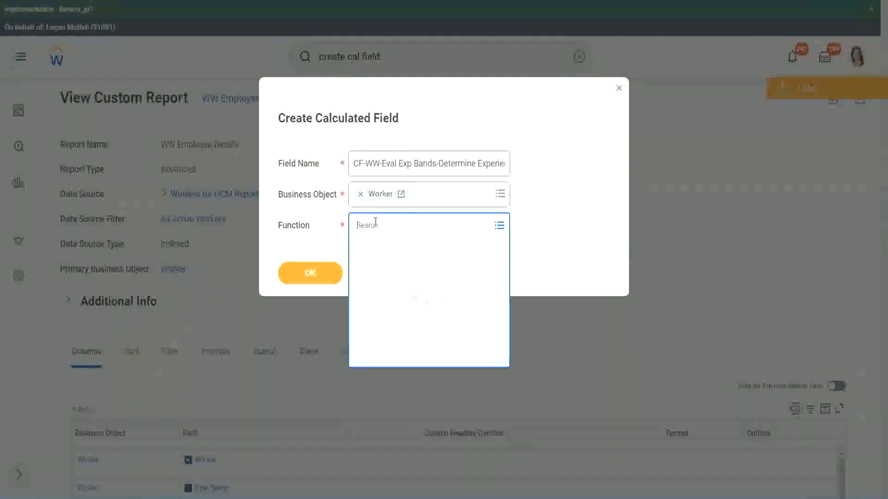
pyautogui.write('eval exp')
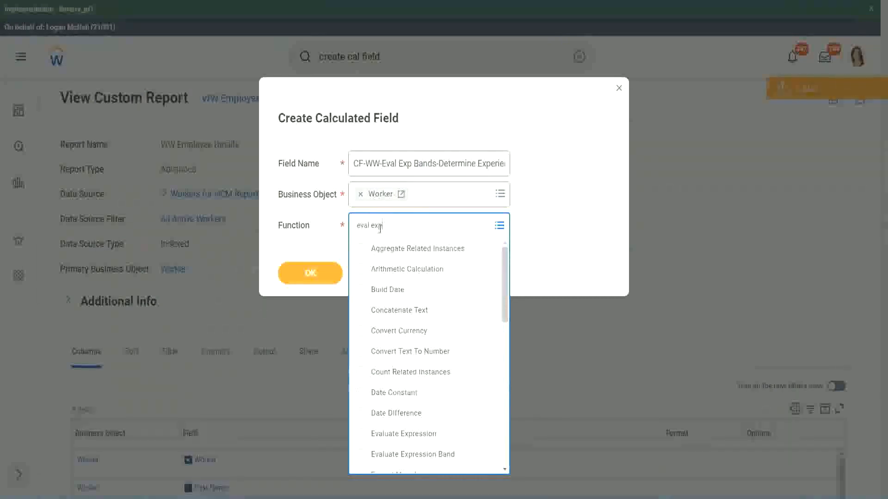
pyautogui.press('Return')
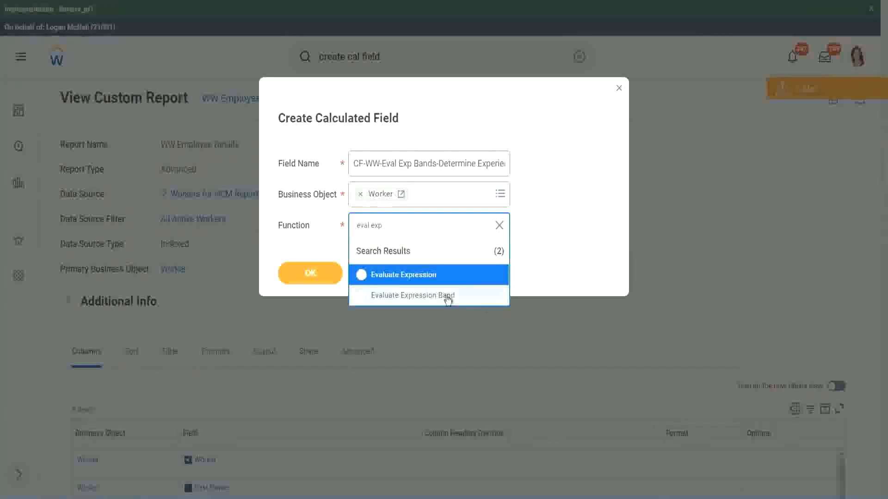
pyautogui.click(447, 301)
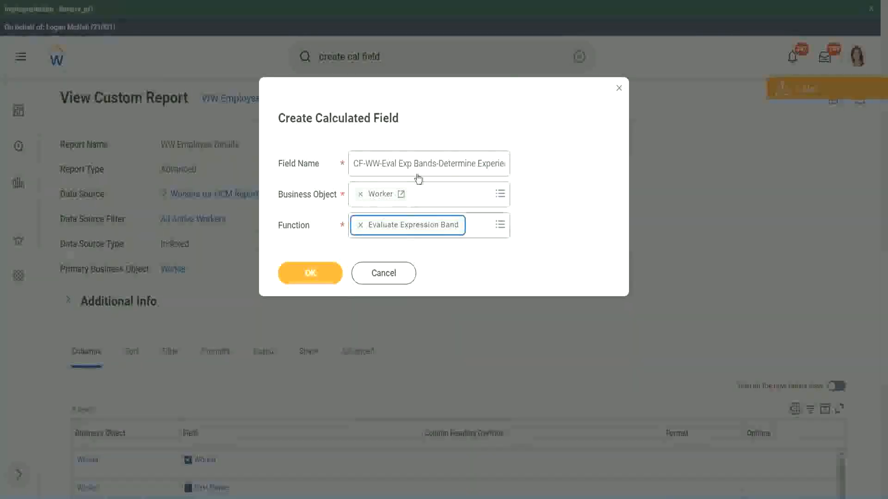
# Change "Bands" after "Eval Exp" to "Band" in the field name and continue to the field's calculation settings
pyautogui.click(435, 164)
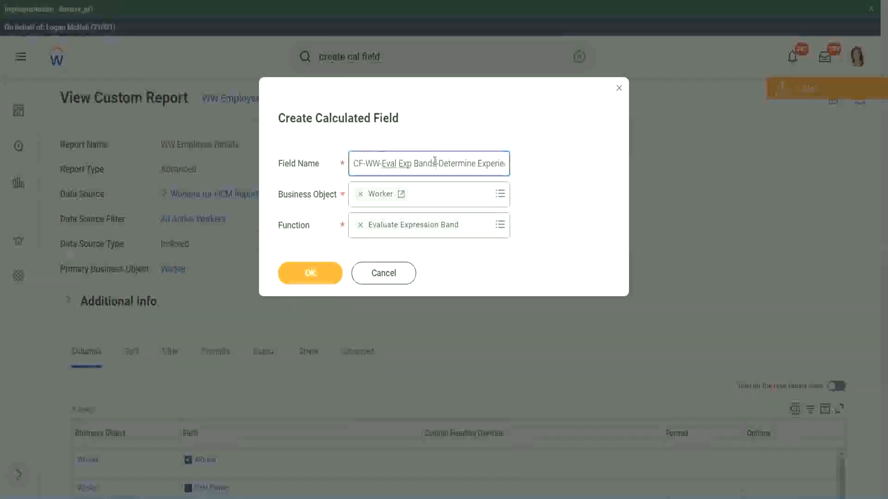
pyautogui.press('BackSpace')
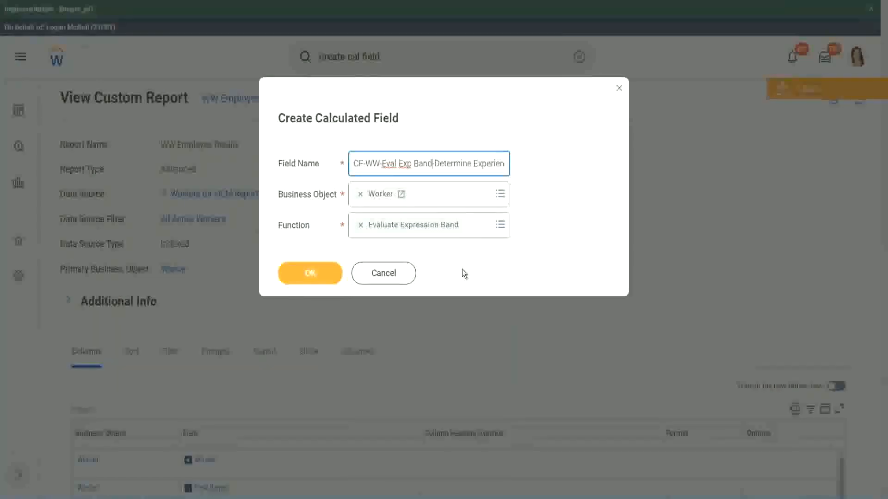
pyautogui.click(313, 273)
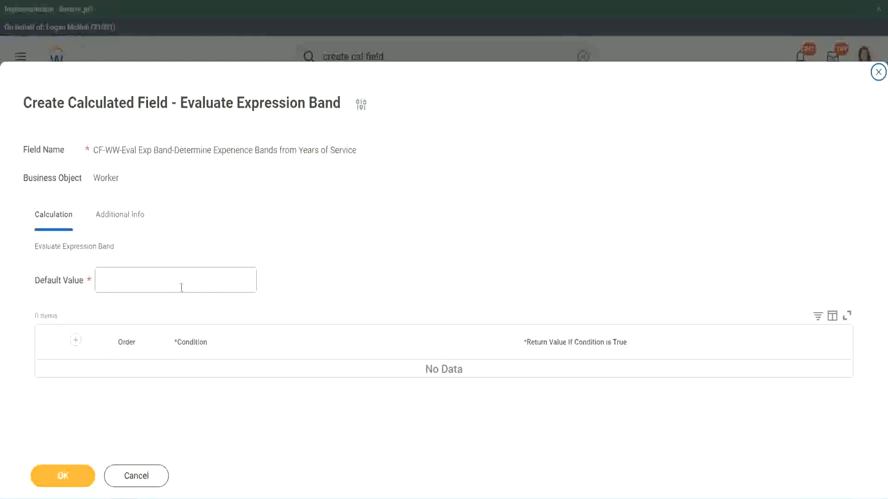
# Set the default value to "-" and add the first condition row to the band table
pyautogui.click(129, 285)
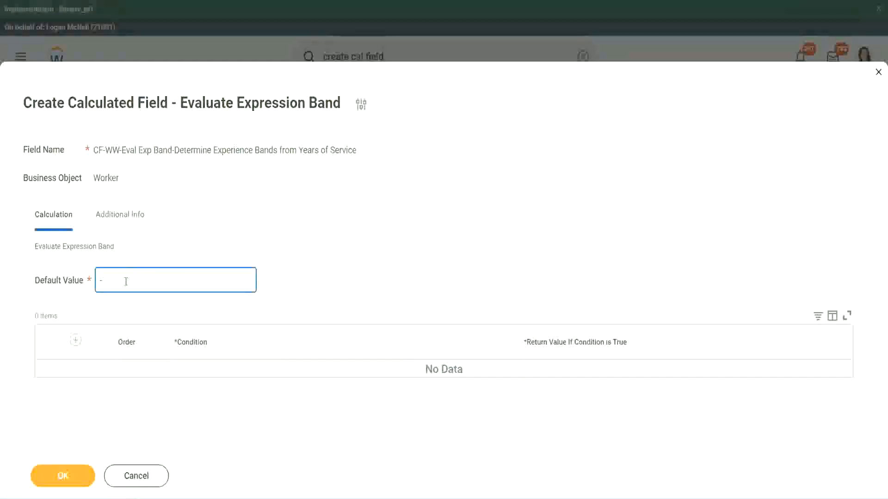
pyautogui.click(76, 341)
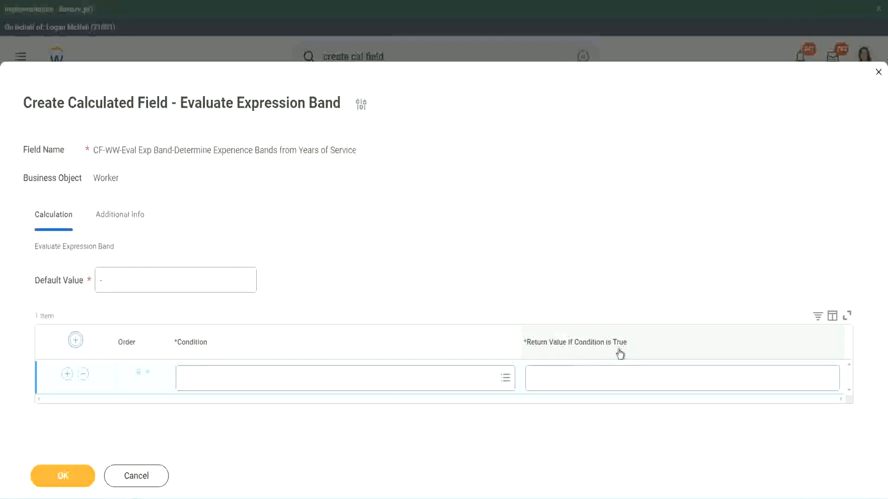
pyautogui.click(578, 377)
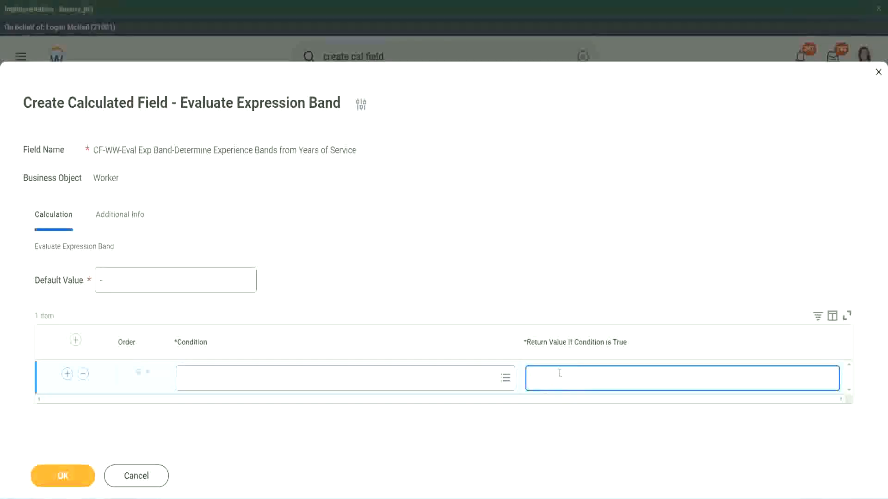
pyautogui.write('adkadjadjaijdiaj')
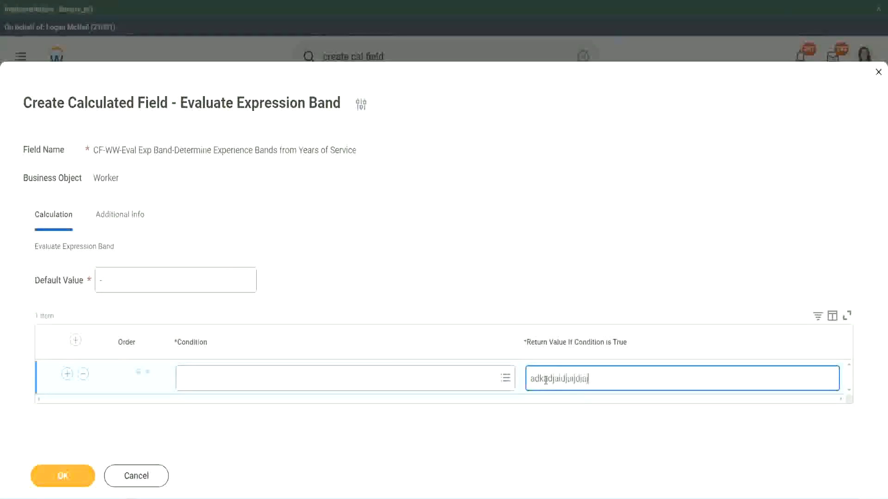
pyautogui.press('BackSpace')
pyautogui.press('BackSpace')
pyautogui.press('BackSpace')
pyautogui.press('BackSpace')
pyautogui.press('BackSpace')
pyautogui.press('BackSpace')
pyautogui.press('BackSpace')
pyautogui.press('BackSpace')
pyautogui.press('BackSpace')
pyautogui.press('BackSpace')
pyautogui.press('BackSpace')
pyautogui.press('BackSpace')
pyautogui.press('BackSpace')
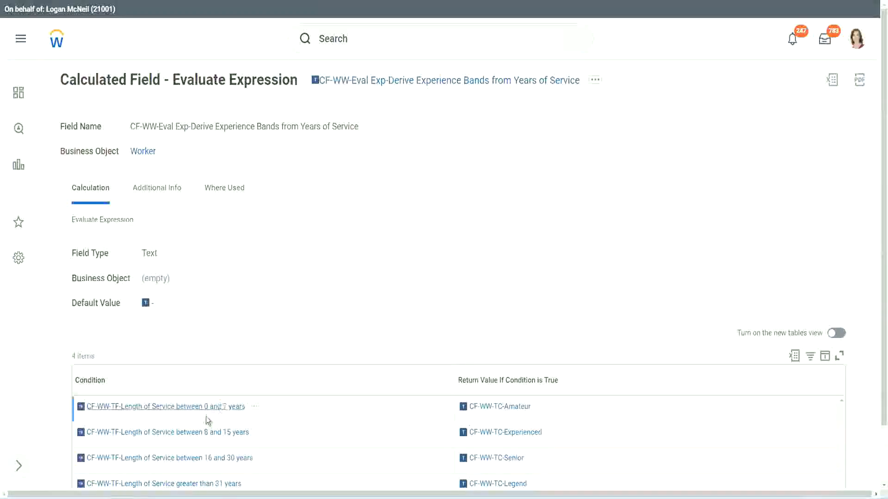
# Copy CF-WW-TF-Length of Service between 0 and 7 years from the existing Evaluate Expression field into the first condition, with return value Amateur
pyautogui.rightClick(205, 415)
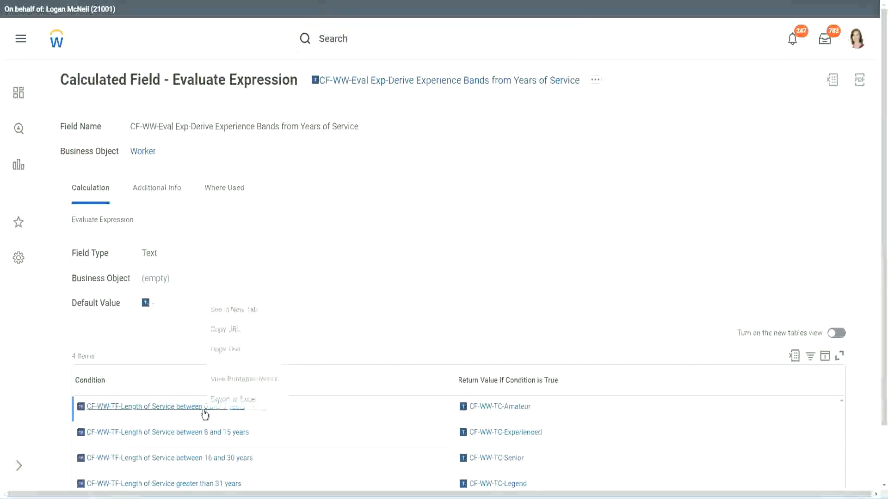
pyautogui.click(241, 349)
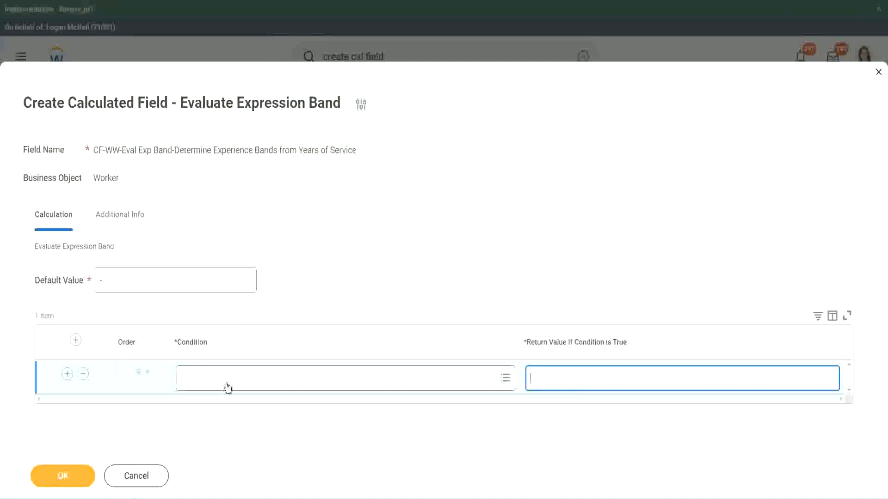
pyautogui.click(227, 383)
pyautogui.hotkey('ctrl', 'v')
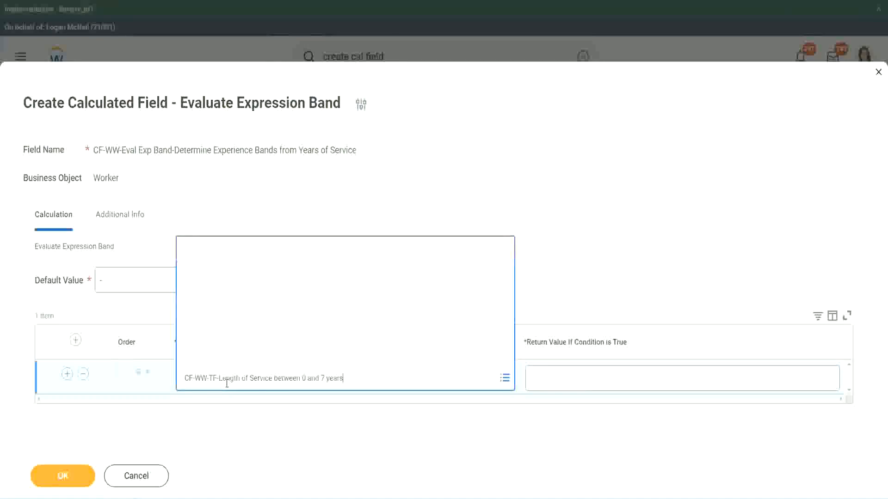
pyautogui.press('Return')
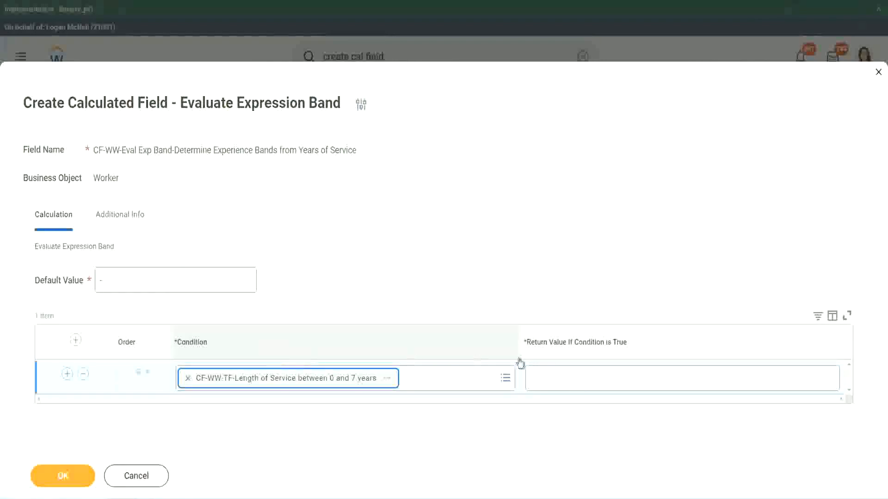
pyautogui.click(561, 370)
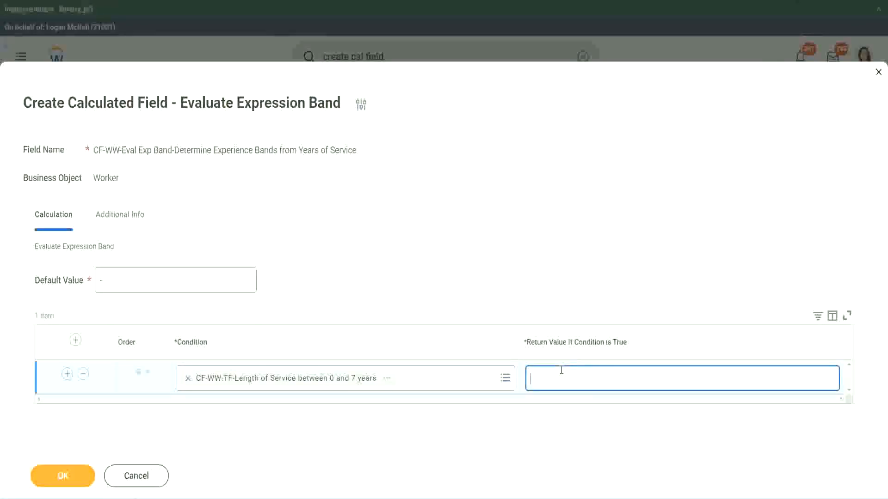
pyautogui.write('Amateur')
# Add three more empty condition rows below the Amateur row, making four in total
pyautogui.click(68, 374)
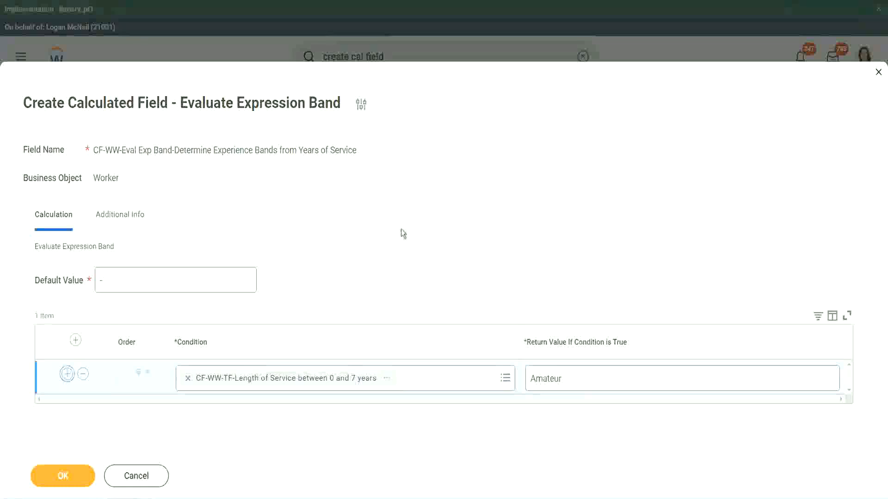
pyautogui.click(66, 407)
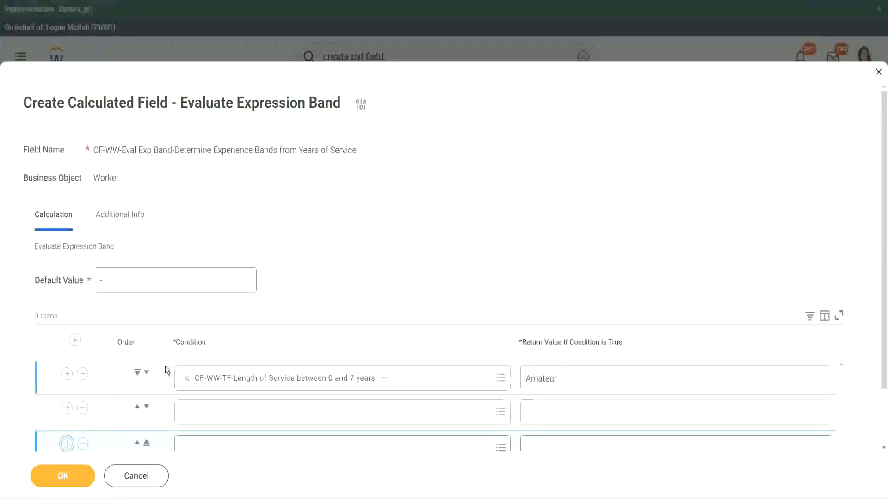
pyautogui.scroll(-2, 165, 365)
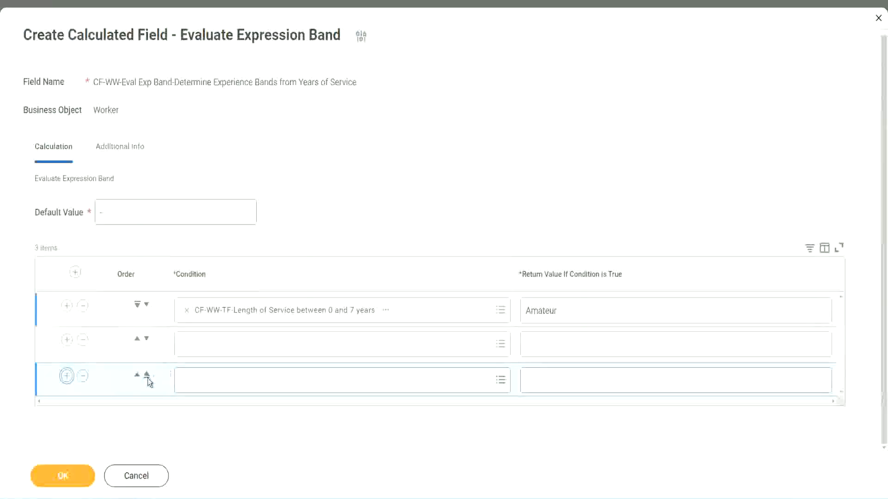
pyautogui.click(67, 375)
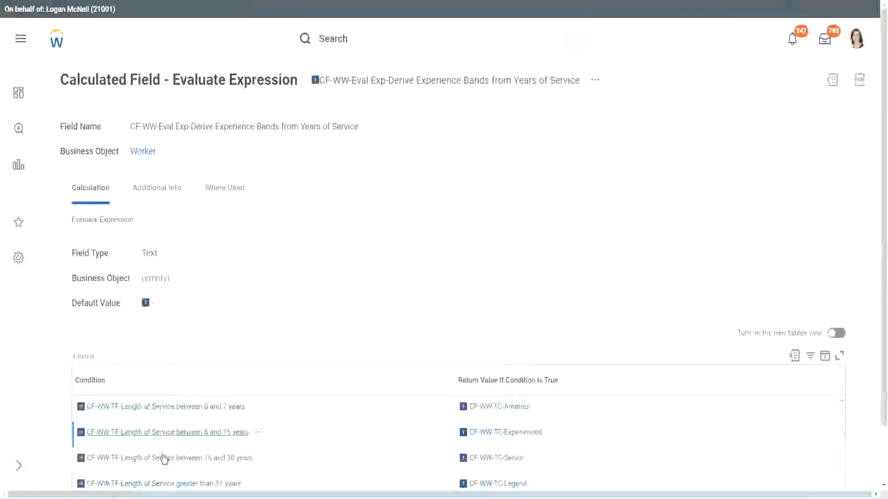
# Copy the condition CF-WW-TF-Length of Service between 16 and 30 years into the second row and move that row down to third place
pyautogui.rightClick(165, 458)
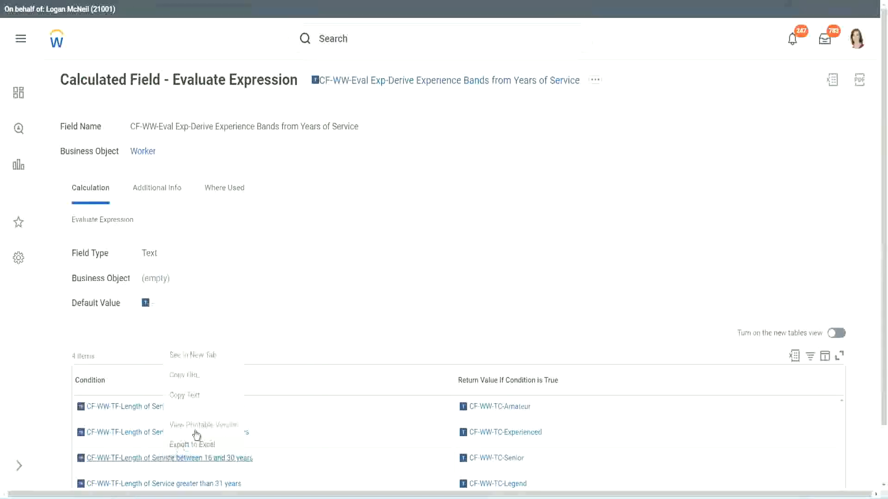
pyautogui.click(203, 395)
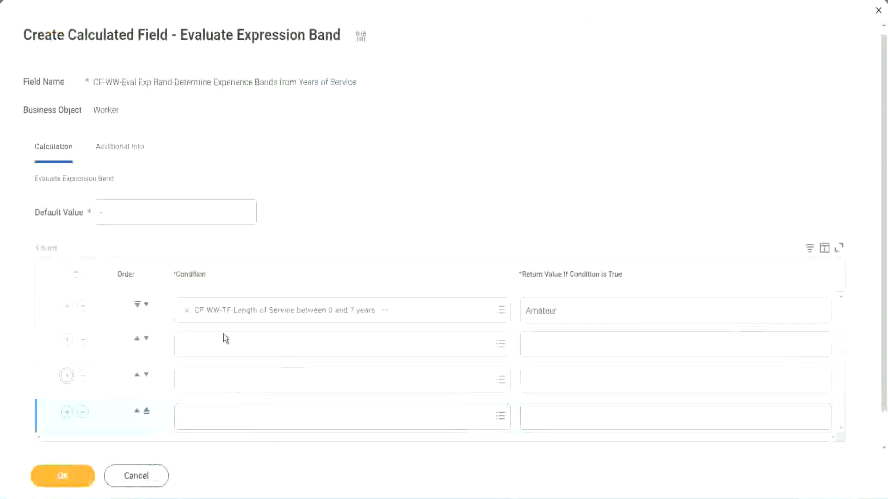
pyautogui.click(225, 341)
pyautogui.hotkey('ctrl', 'v')
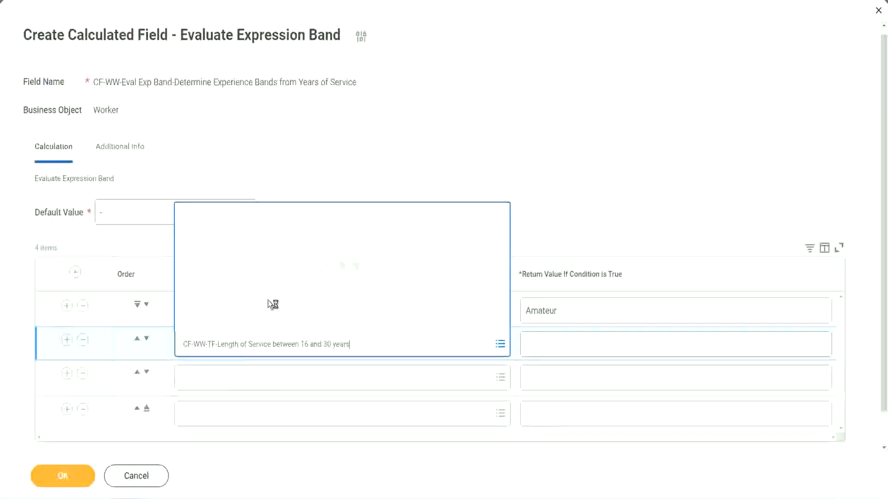
pyautogui.click(146, 339)
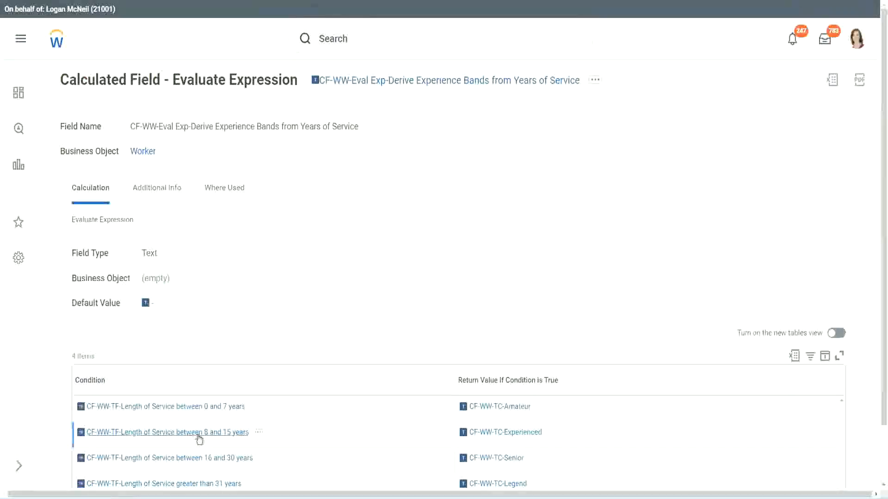
# Copy CF-WW-TF-Length of Service between 8 and 15 years from the existing field and set it as the second row's condition
pyautogui.rightClick(199, 439)
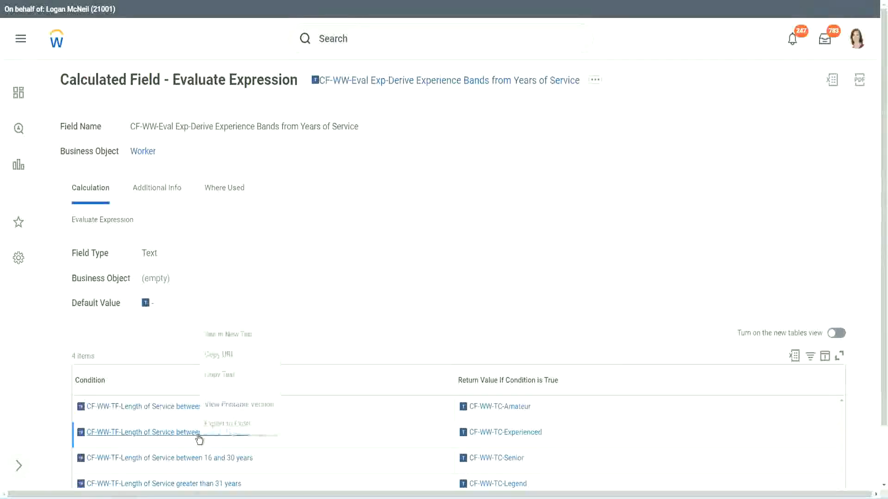
pyautogui.click(230, 376)
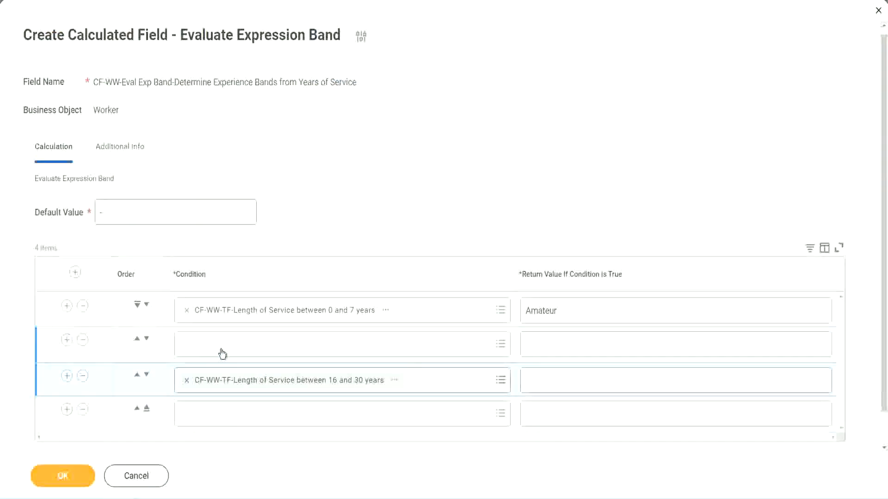
pyautogui.click(222, 354)
pyautogui.hotkey('ctrl', 'v')
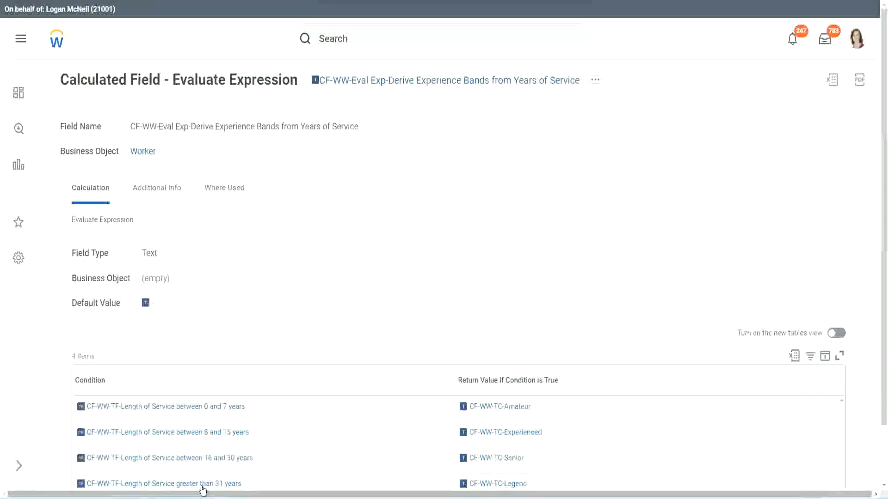
# Copy CF-WW-TF-Length of Service greater than 31 years from the existing field and set it as the fourth row's condition
pyautogui.rightClick(204, 485)
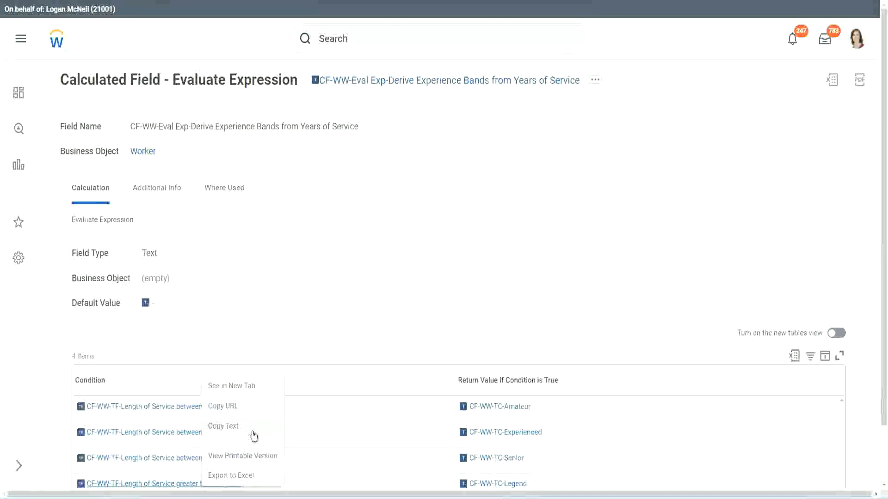
pyautogui.click(254, 427)
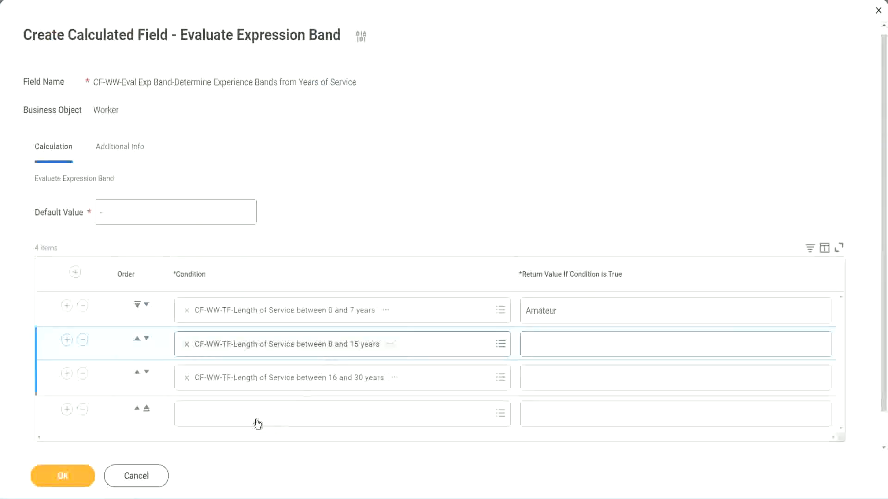
pyautogui.click(255, 416)
pyautogui.hotkey('ctrl', 'v')
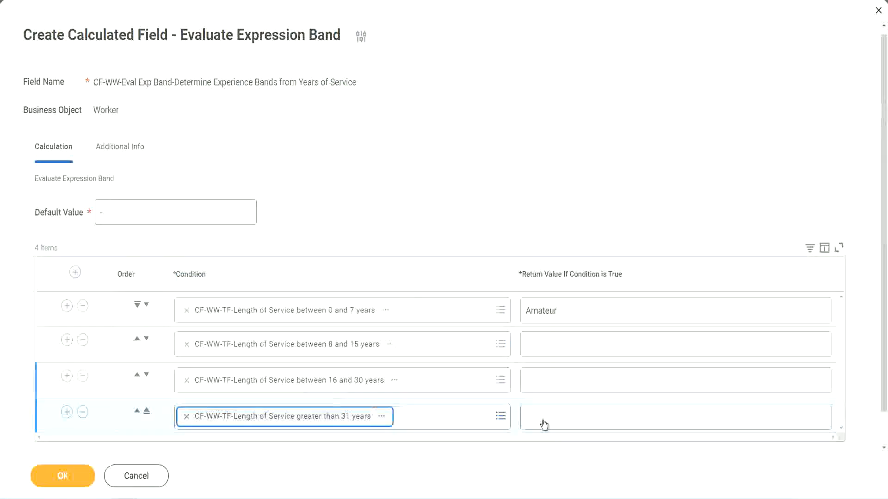
# Enter the return values Legend for greater than 31 years, Senior for 16 to 30 years and Experienced for 8 to 15 years
pyautogui.click(581, 416)
pyautogui.write('Le')
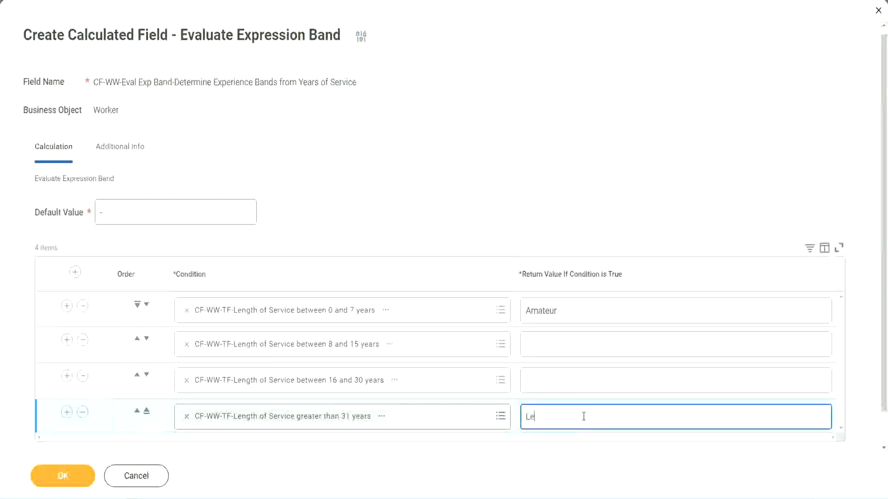
pyautogui.write('gend')
pyautogui.click(545, 379)
pyautogui.write('S')
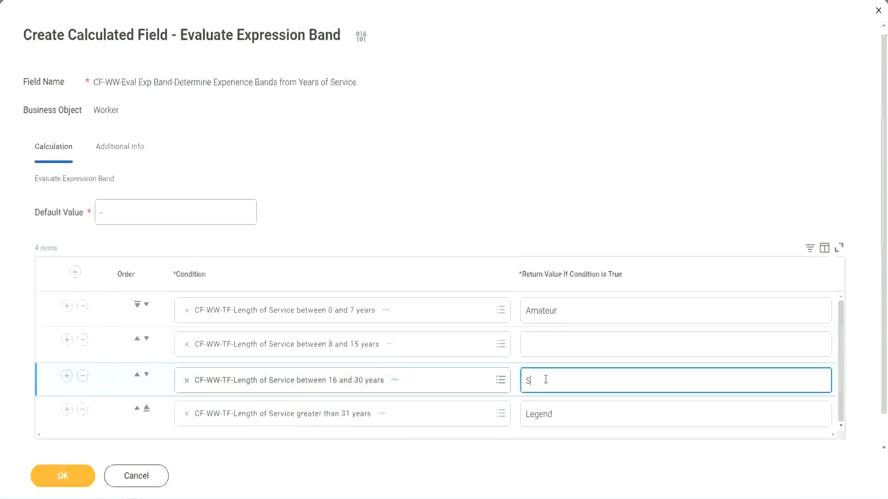
pyautogui.write('enior')
pyautogui.click(560, 345)
pyautogui.write('Ex')
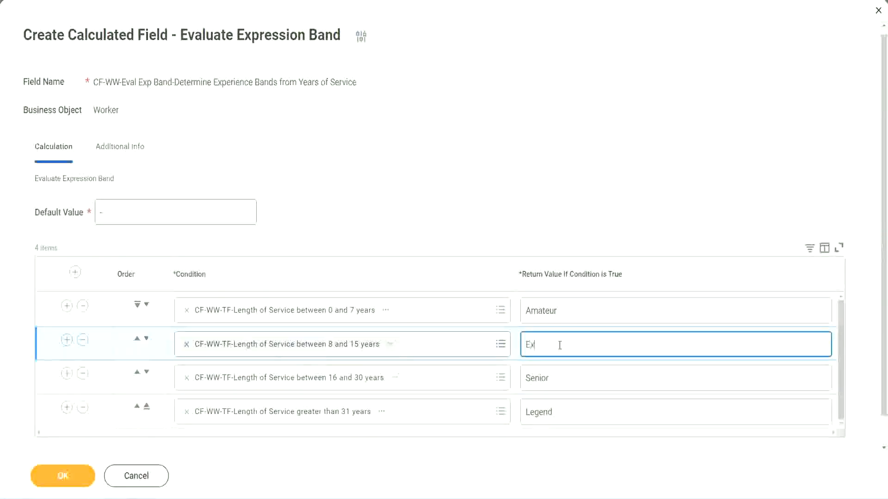
pyautogui.write('perienced')
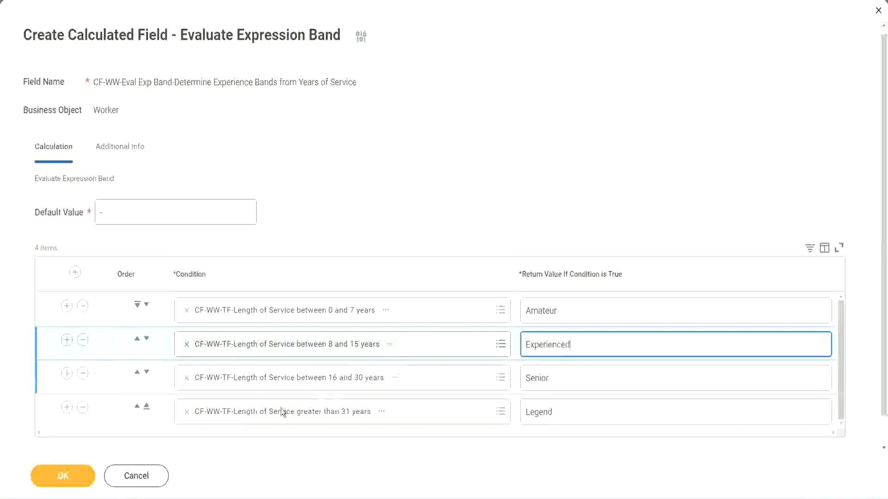
# Save the Evaluate Expression Band calculated field and check the return value of each length-of-service condition
pyautogui.click(63, 476)
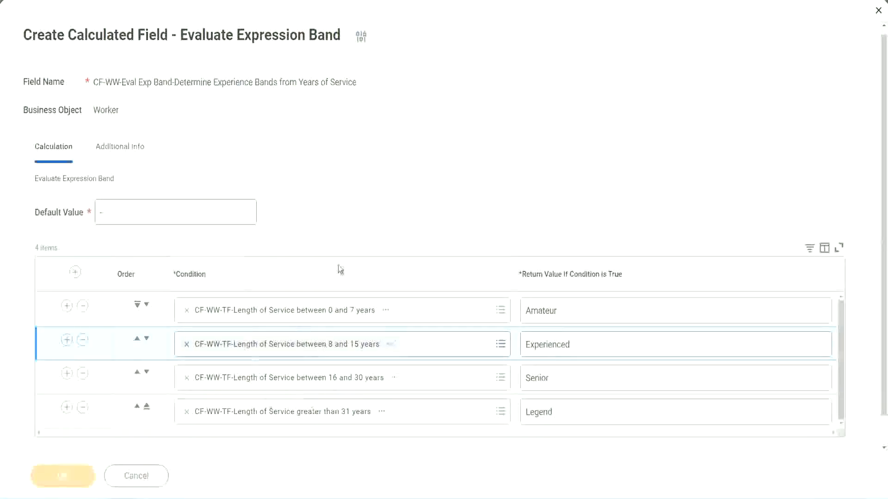
pyautogui.scroll(-3, 304, 282)
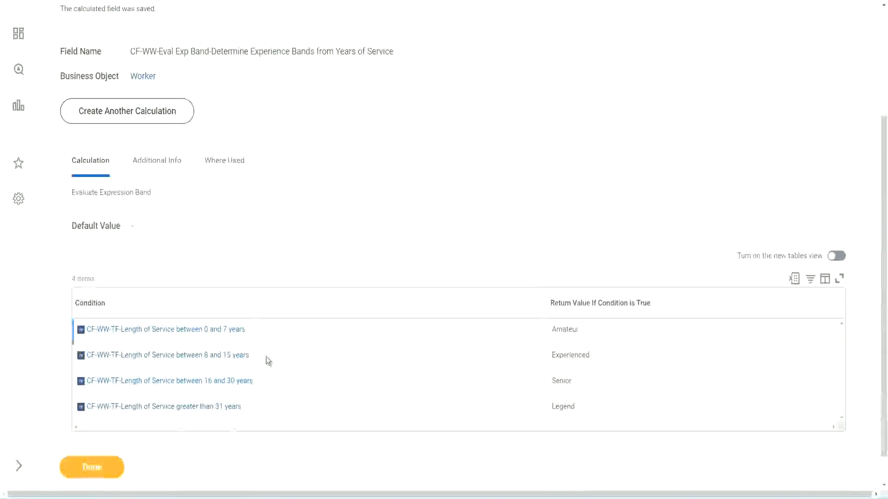
pyautogui.doubleClick(569, 328)
pyautogui.doubleClick(566, 355)
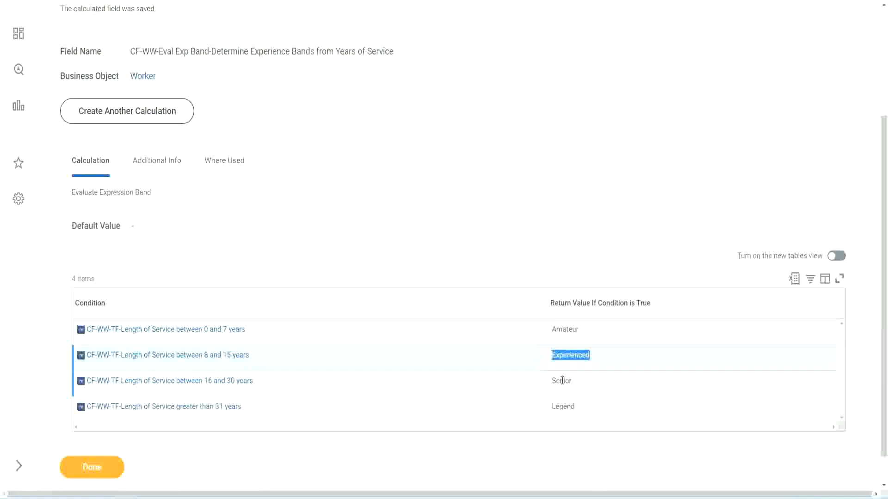
pyautogui.doubleClick(562, 380)
pyautogui.click(568, 414)
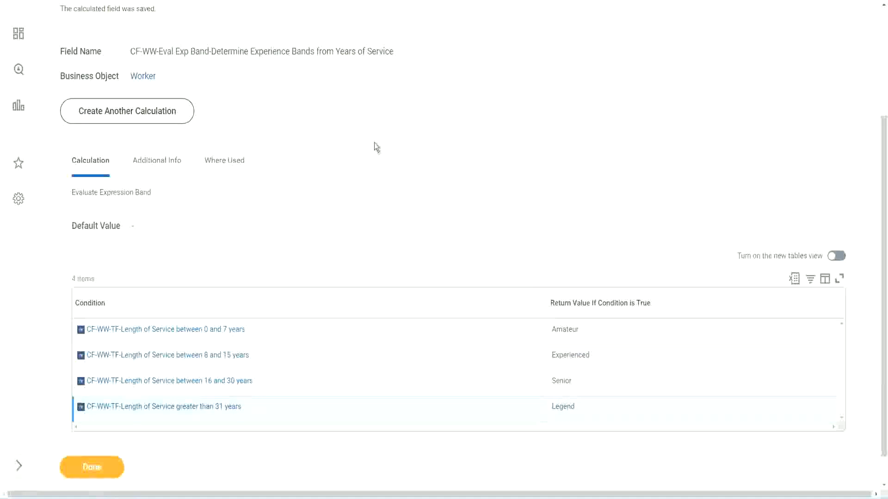
# Copy the name of the saved calculated field from the save confirmation
pyautogui.scroll(3, 377, 147)
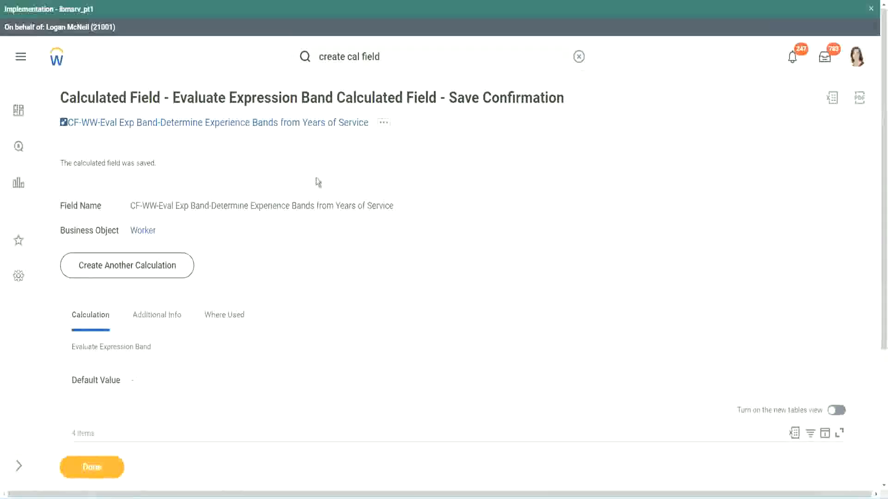
pyautogui.rightClick(291, 147)
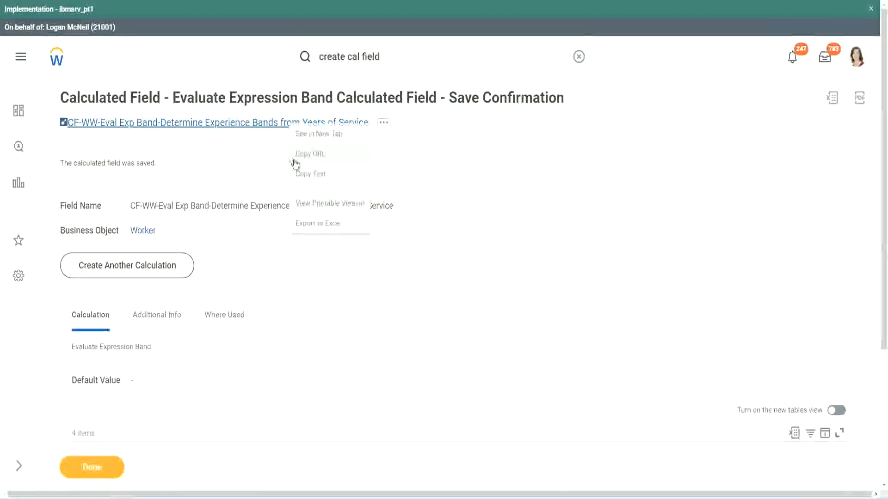
pyautogui.click(306, 175)
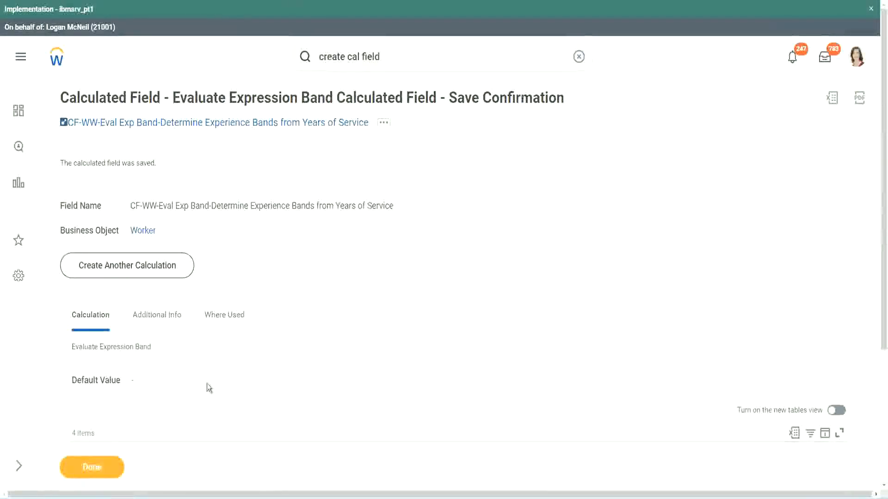
# Review the saved field's conditions and return values, comparing them with the calculated field functions slide and the experience band notes
pyautogui.scroll(-3, 294, 359)
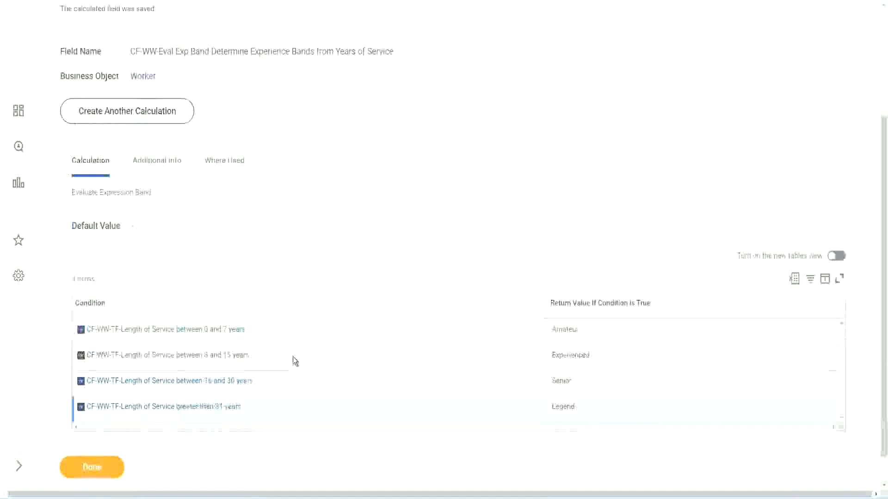
pyautogui.scroll(-1, 293, 356)
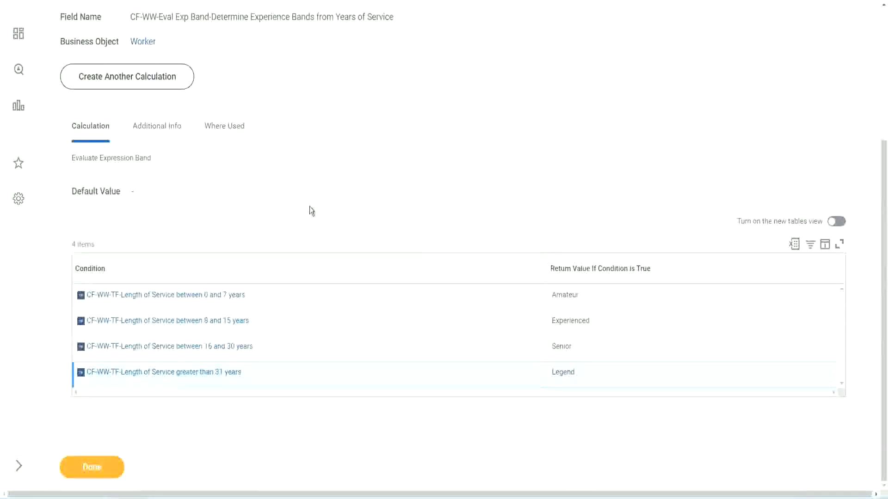
pyautogui.scroll(2, 310, 208)
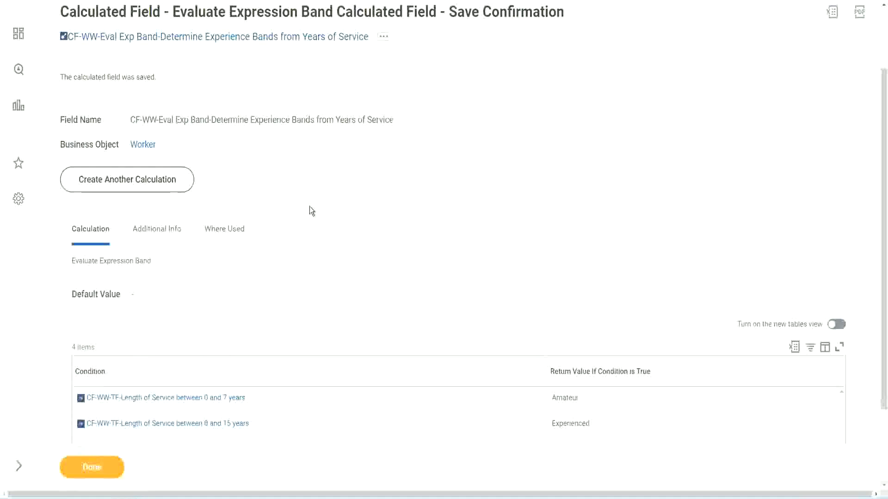
pyautogui.scroll(-2, 309, 206)
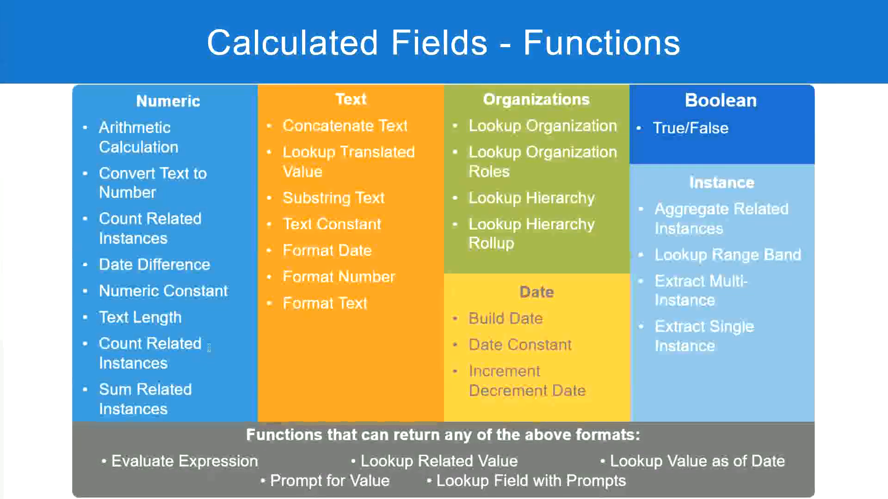
pyautogui.hotkey('alt', 'Tab')
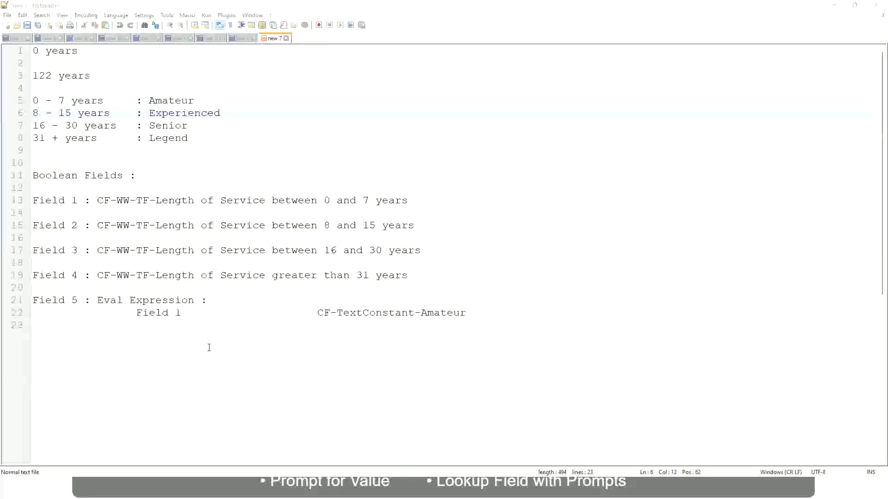
pyautogui.hotkey('alt', 'Tab')
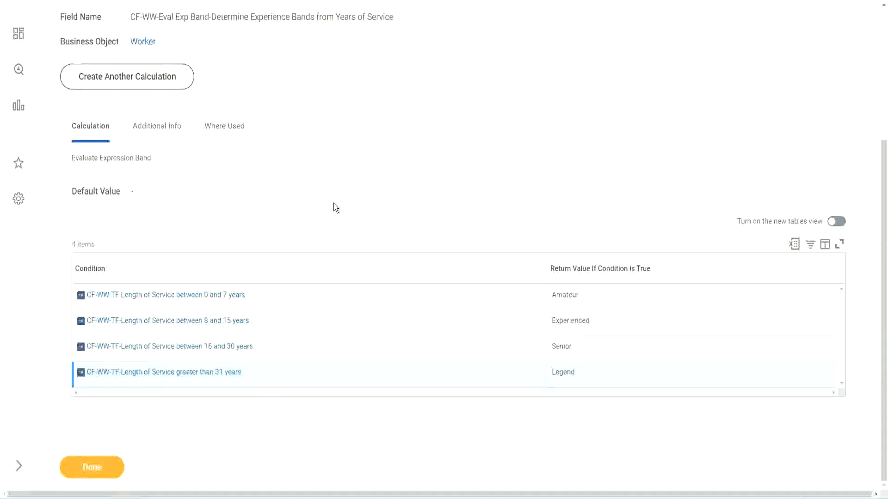
pyautogui.scroll(2, 336, 208)
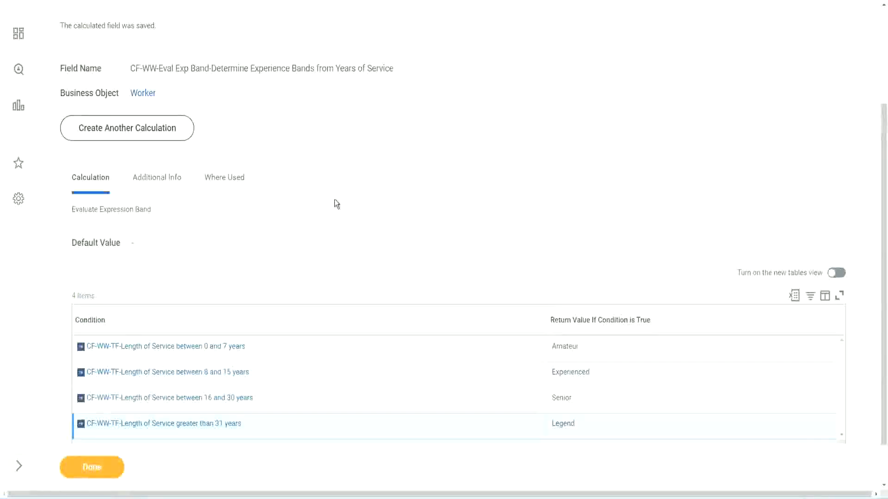
pyautogui.scroll(3, 334, 201)
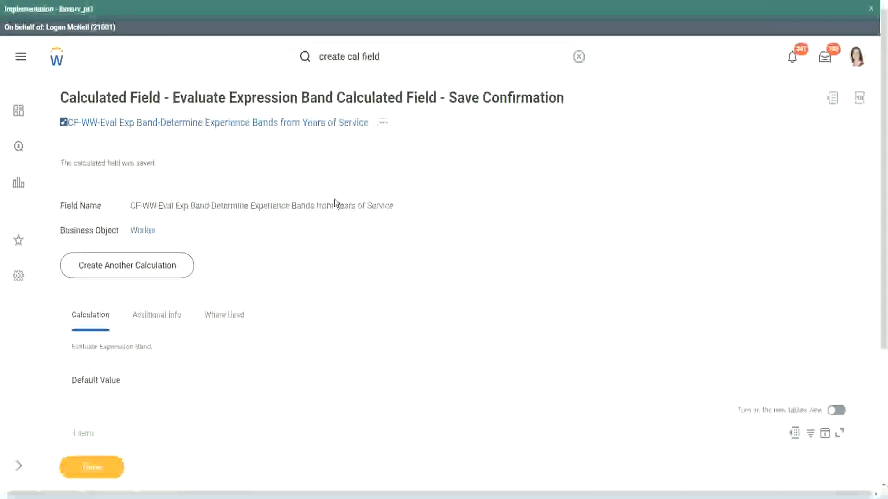
pyautogui.scroll(-4, 332, 202)
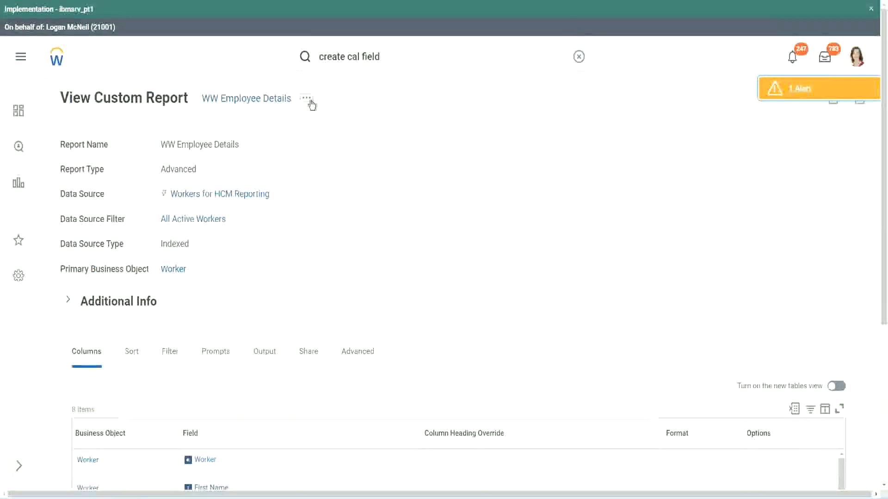
# Open the WW Employee Details custom report for editing
pyautogui.click(306, 98)
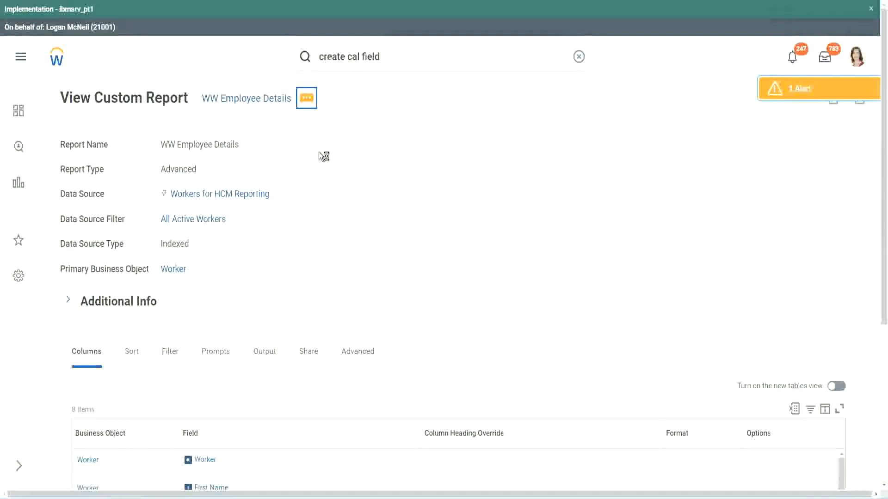
pyautogui.moveTo(357, 150)
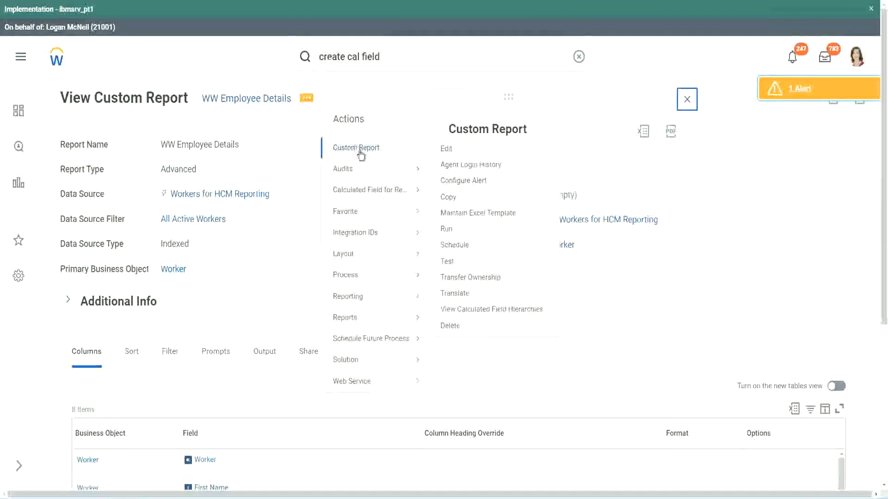
pyautogui.click(452, 151)
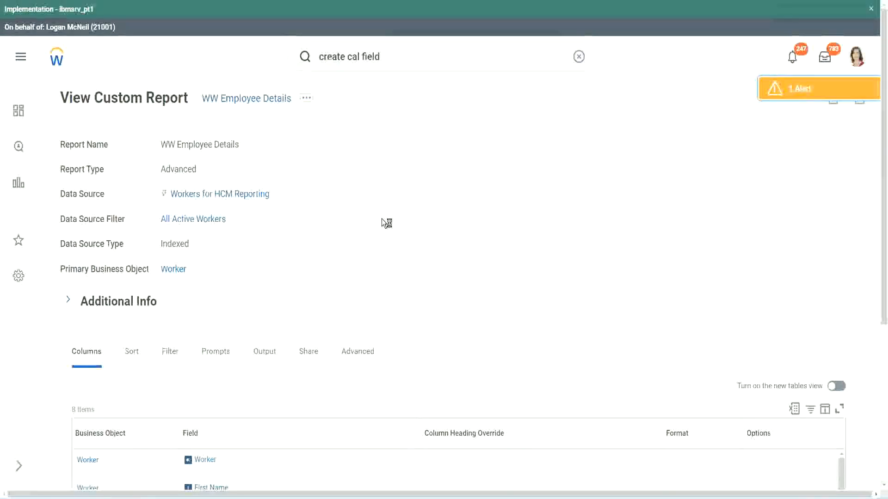
pyautogui.scroll(-1, 382, 219)
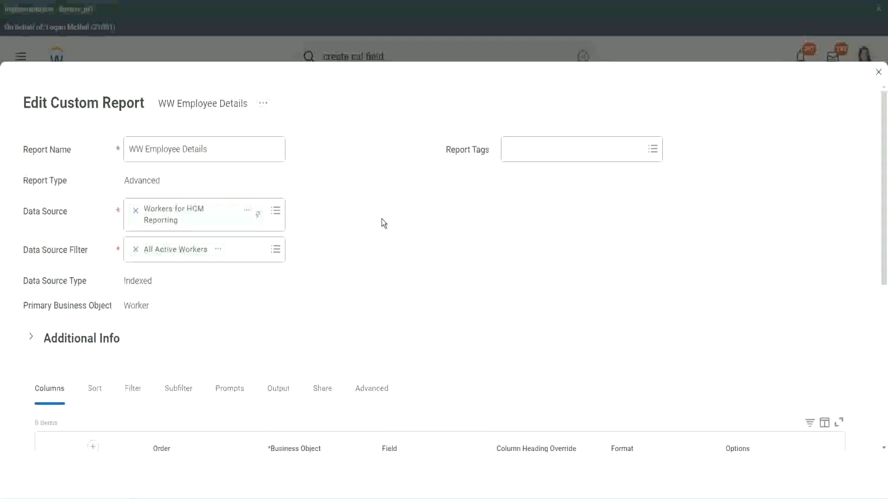
# Add a new Worker column row below the Experience Bands row at the end of the report's columns
pyautogui.scroll(-8, 324, 385)
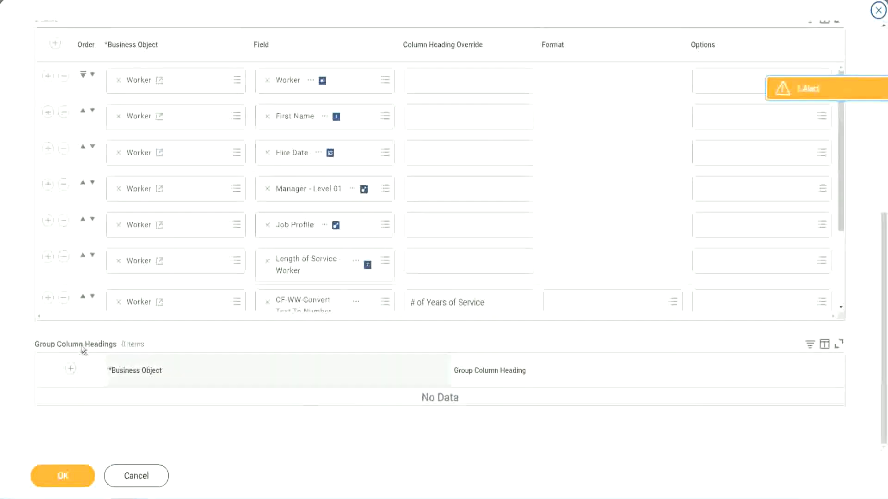
pyautogui.scroll(-3, 184, 226)
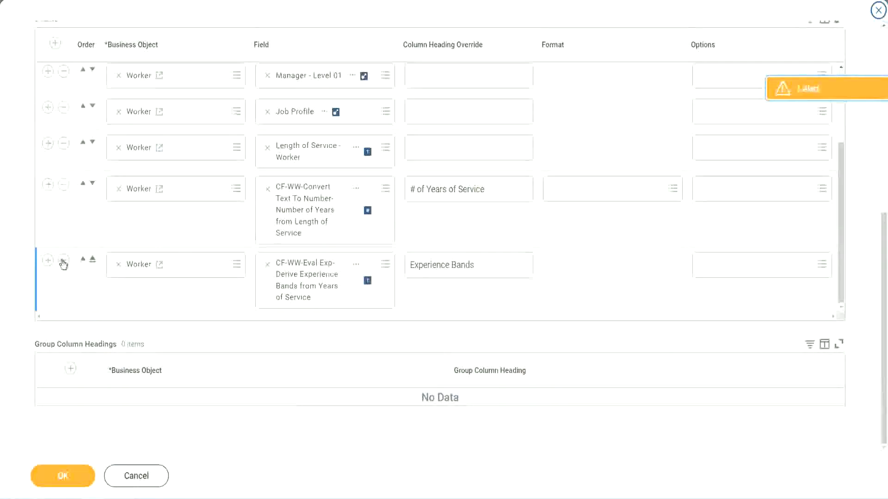
pyautogui.click(48, 260)
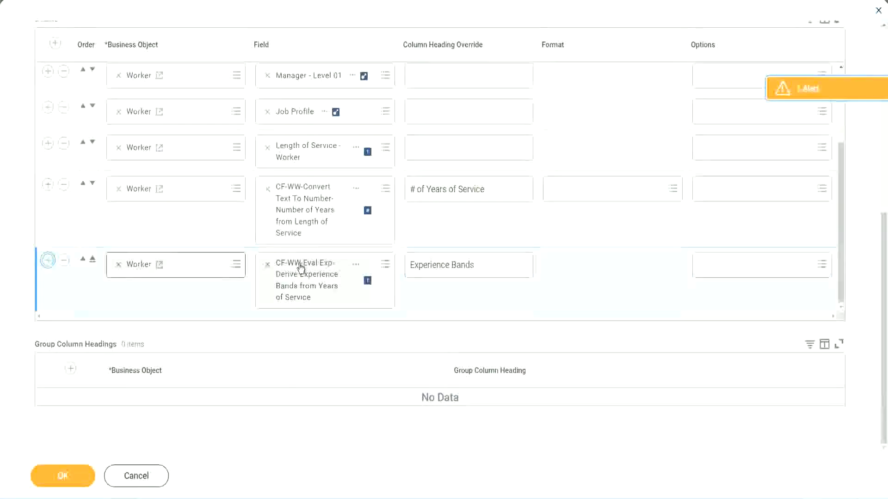
pyautogui.scroll(-1, 323, 242)
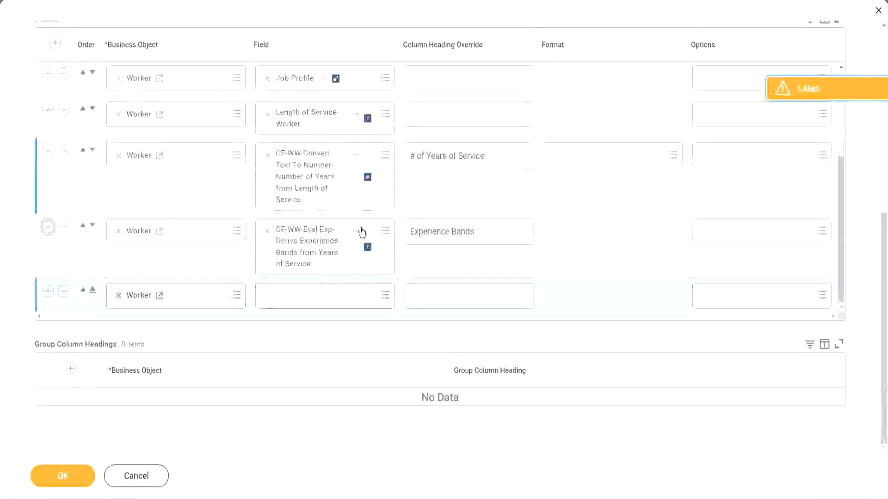
# Copy the field name from the Experience Bands row into the new row's field search
pyautogui.rightClick(309, 250)
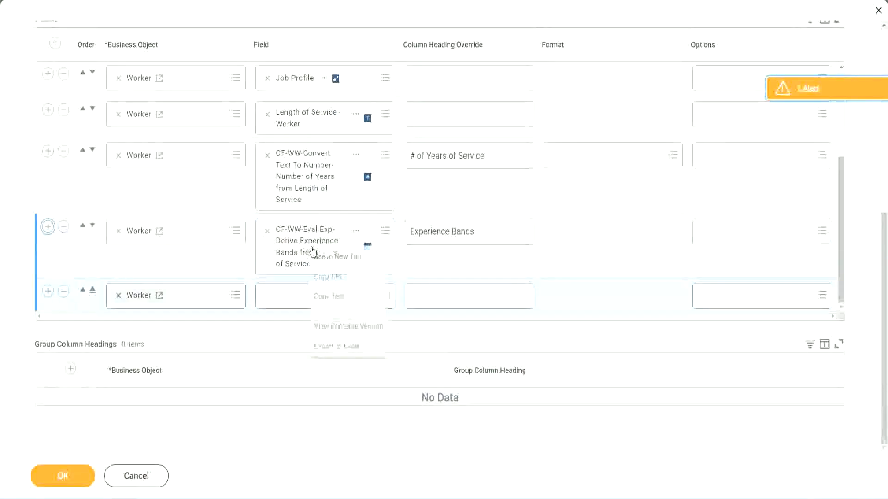
pyautogui.click(337, 298)
pyautogui.click(278, 301)
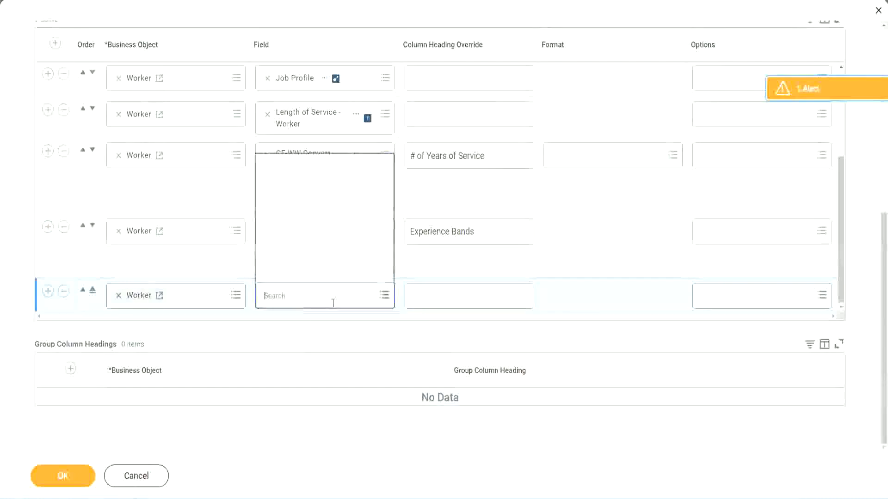
pyautogui.hotkey('ctrl', 'v')
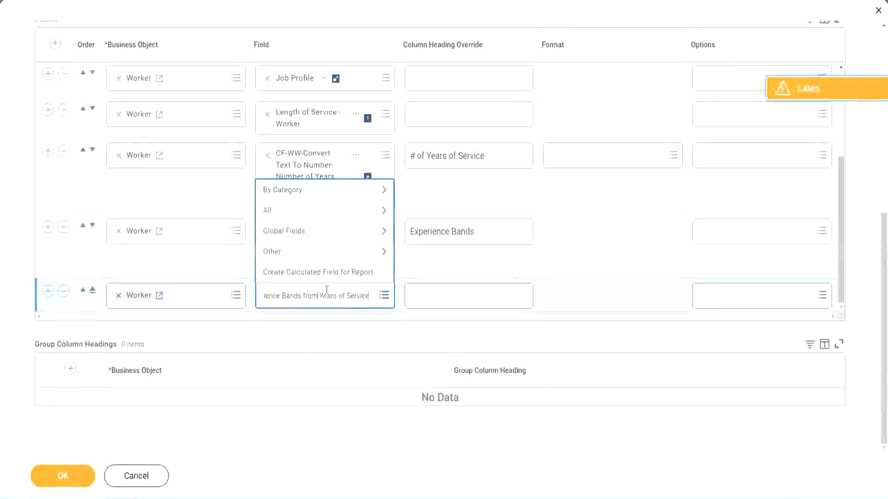
# Edit the search text to CF-WW-Eval Exp Band and select CF-WW-Eval Exp Band-Determine Experience Bands from Years of Service
pyautogui.moveTo(370, 297); pyautogui.dragTo(226, 293)
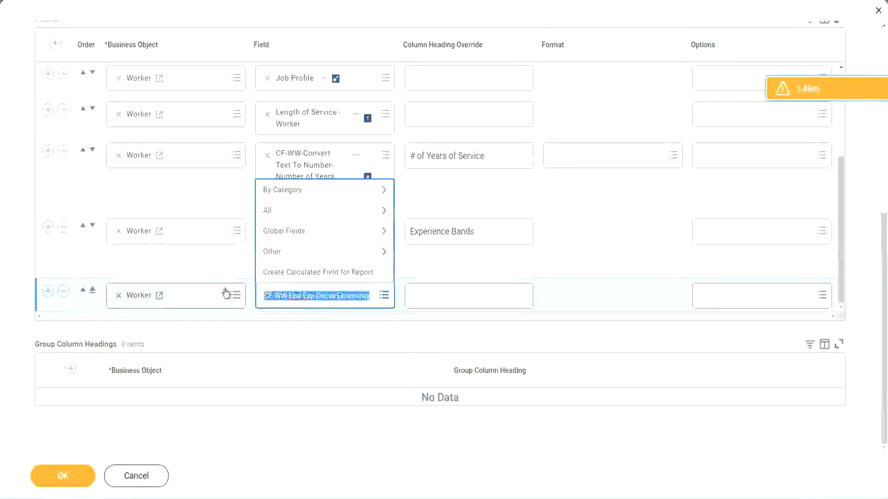
pyautogui.click(332, 303)
pyautogui.press('BackSpace')
pyautogui.write('Band')
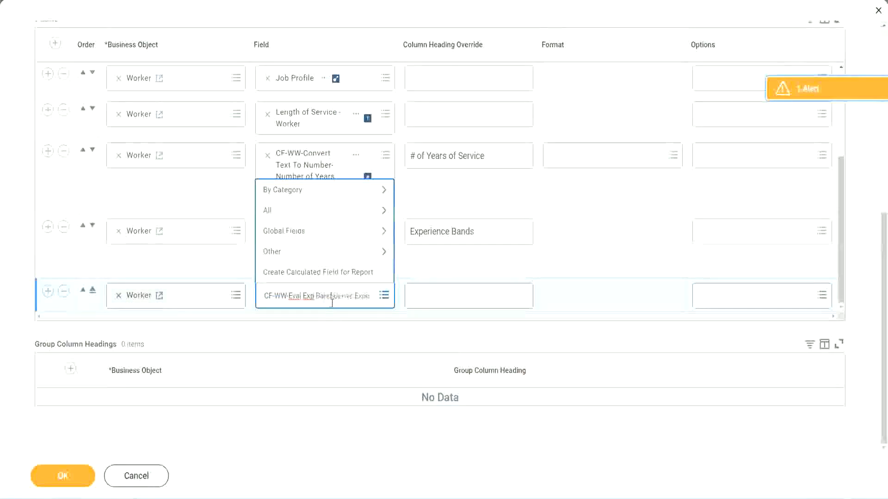
pyautogui.press('Delete')
pyautogui.press('Delete')
pyautogui.press('Delete')
pyautogui.press('Delete')
pyautogui.press('Delete')
pyautogui.press('Delete')
pyautogui.press('Delete')
pyautogui.press('Delete')
pyautogui.press('Delete')
pyautogui.press('Delete')
pyautogui.press('Delete')
pyautogui.press('Delete')
pyautogui.press('Delete')
pyautogui.press('Delete')
pyautogui.press('Delete')
pyautogui.press('Delete')
pyautogui.press('Delete')
pyautogui.press('Return')
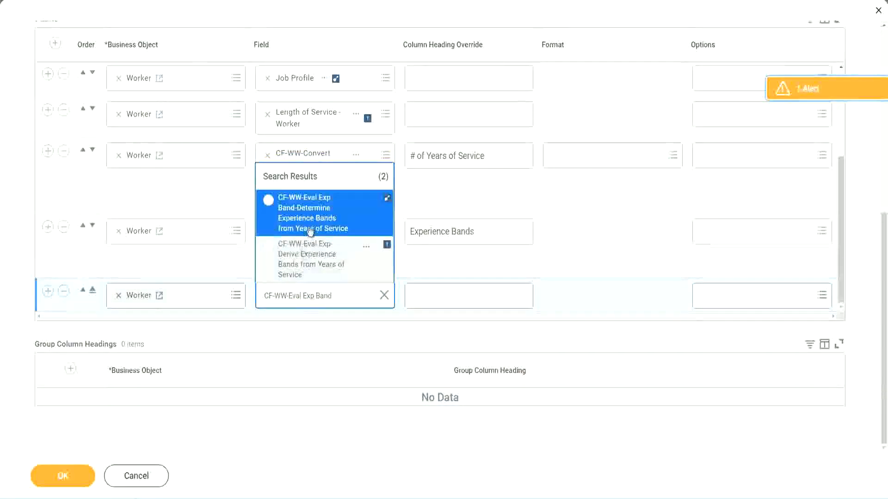
pyautogui.click(324, 220)
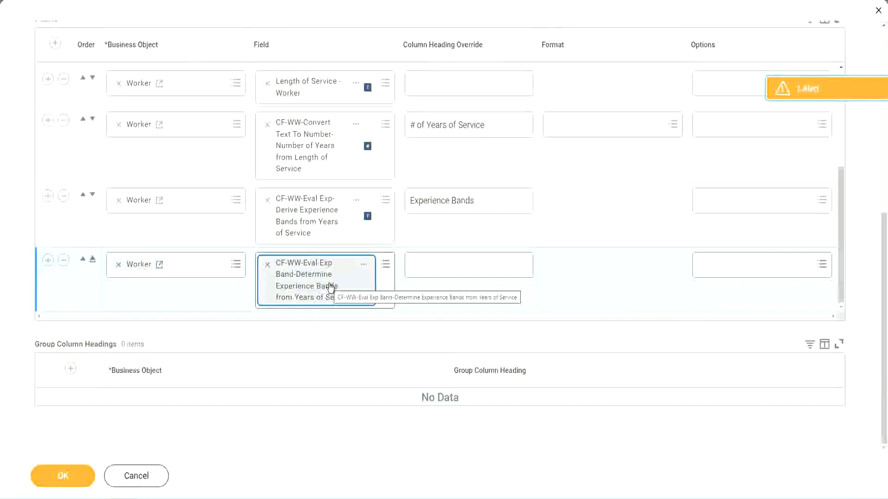
# Set the new row's column heading override to Experience Bands (Eval Exp Bands), reusing the existing heading text, and save the report
pyautogui.click(488, 201)
pyautogui.hotkey('ctrl', 'c')
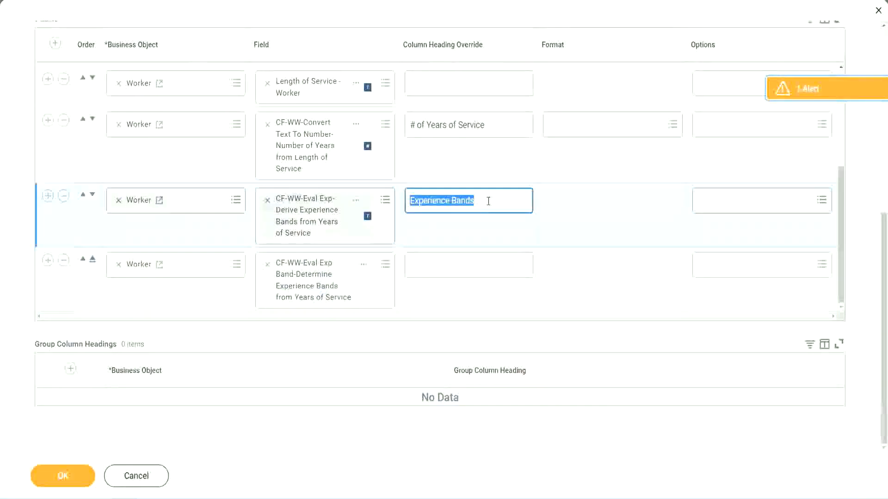
pyautogui.click(431, 264)
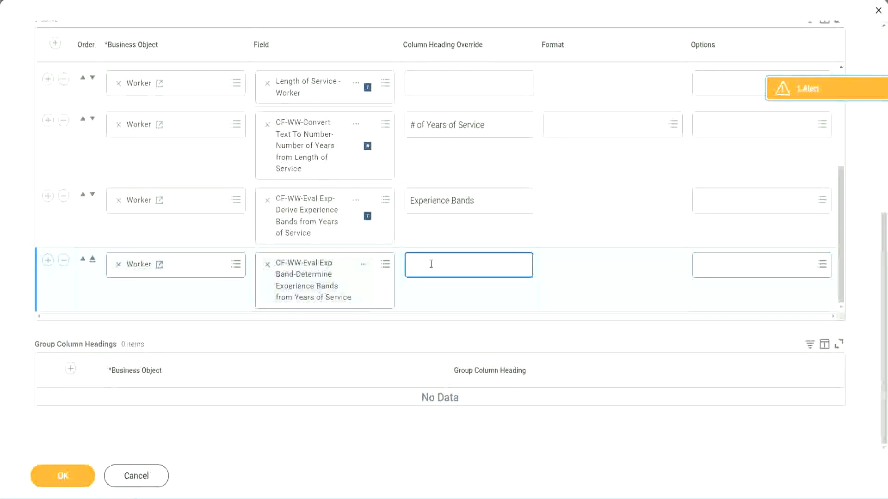
pyautogui.hotkey('ctrl', 'v')
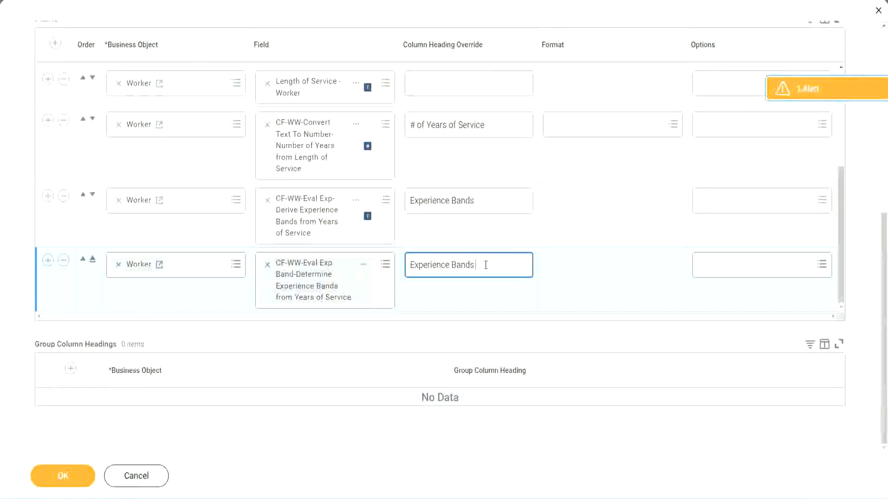
pyautogui.write('(Eval E')
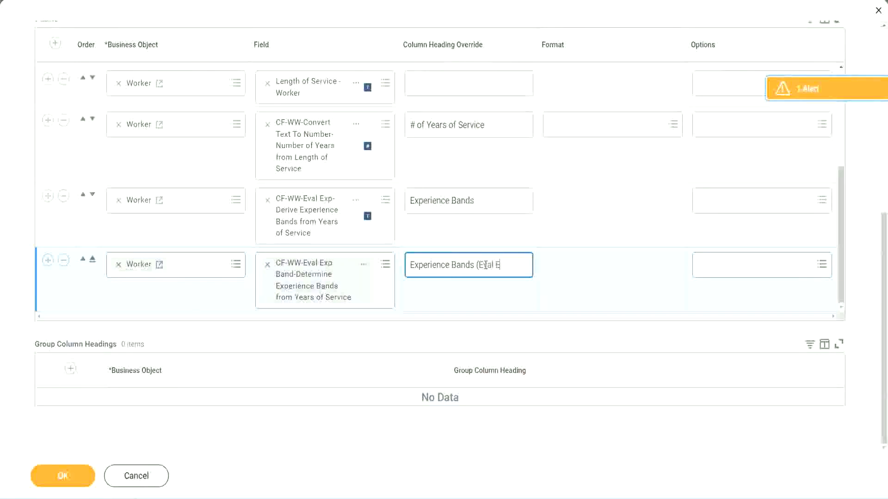
pyautogui.write('xp Bands)')
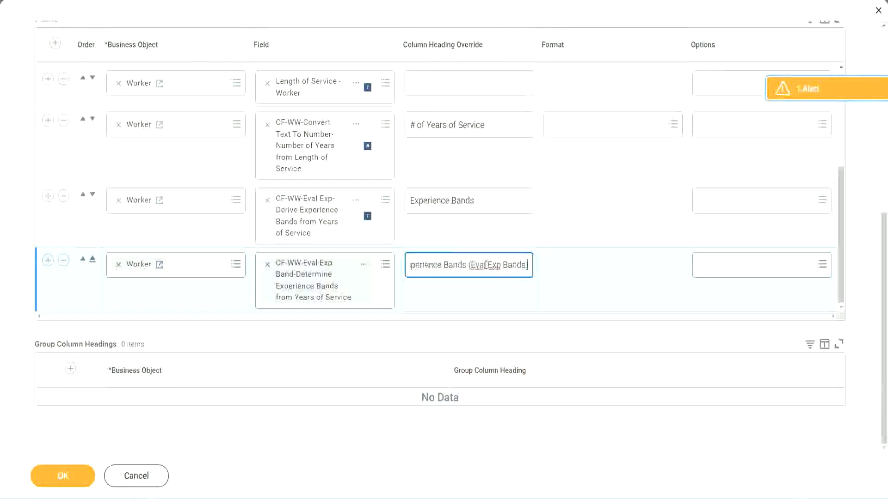
pyautogui.doubleClick(495, 265)
pyautogui.click(511, 262)
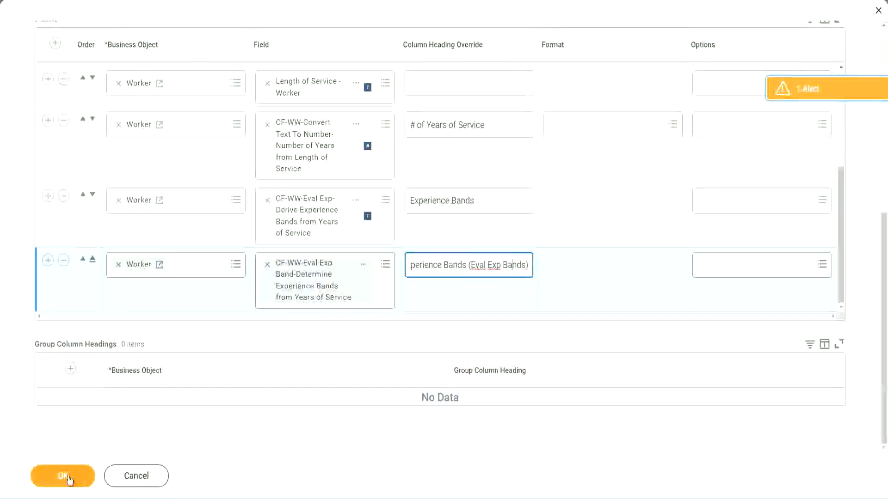
pyautogui.click(65, 477)
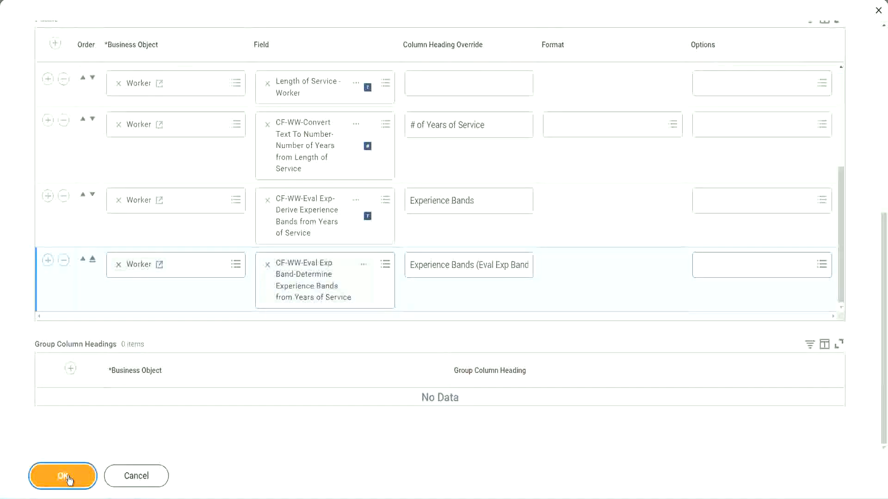